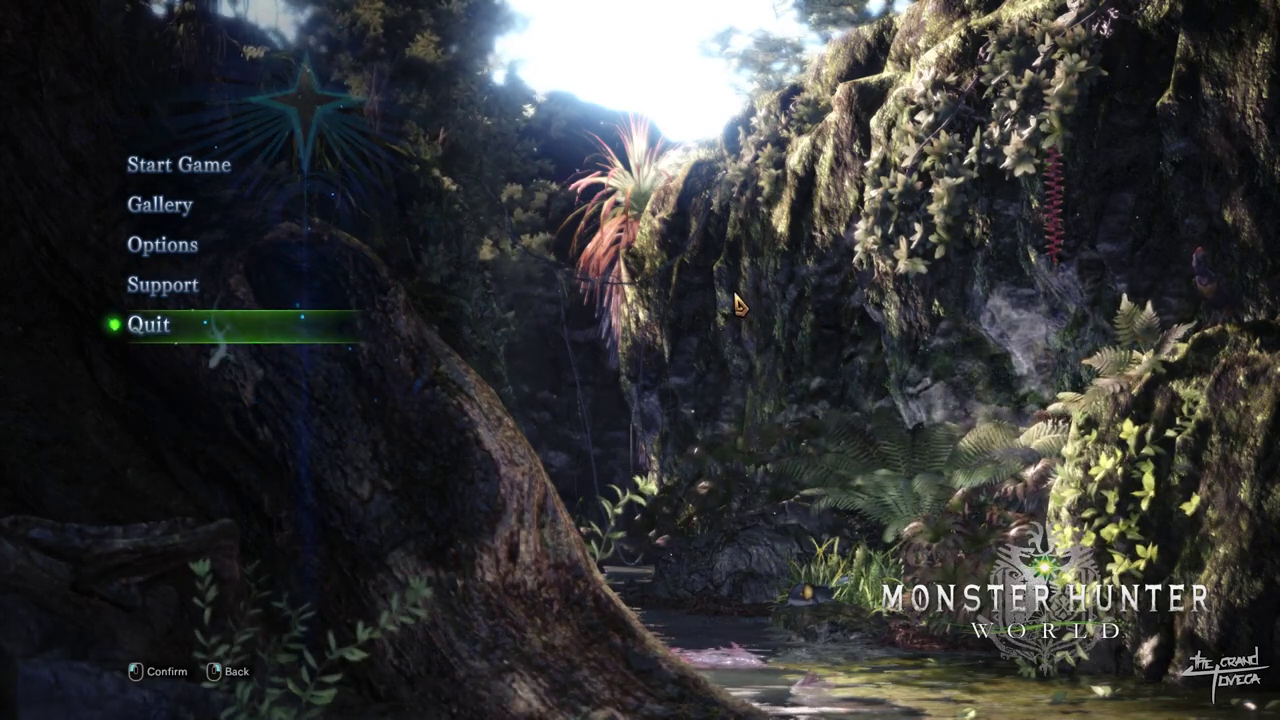
- Find Windows Settings through the system search and open its Gaming section
key("super")
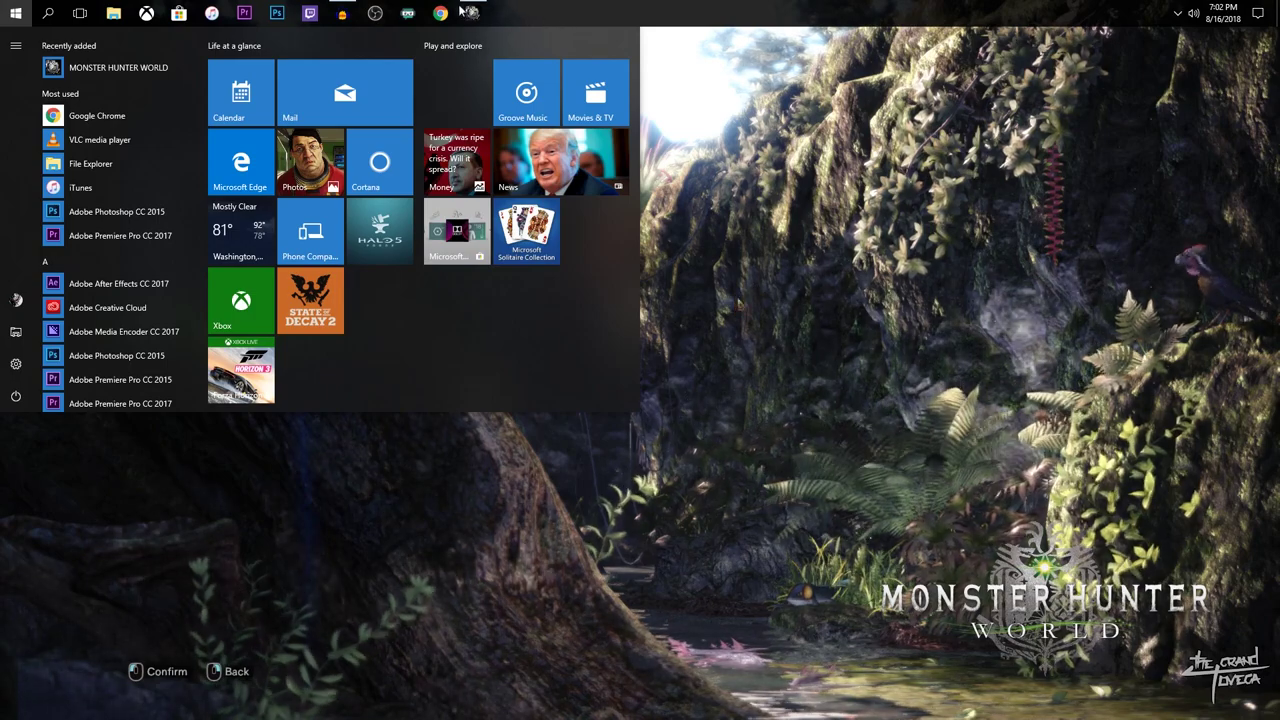
left_click(48, 13)
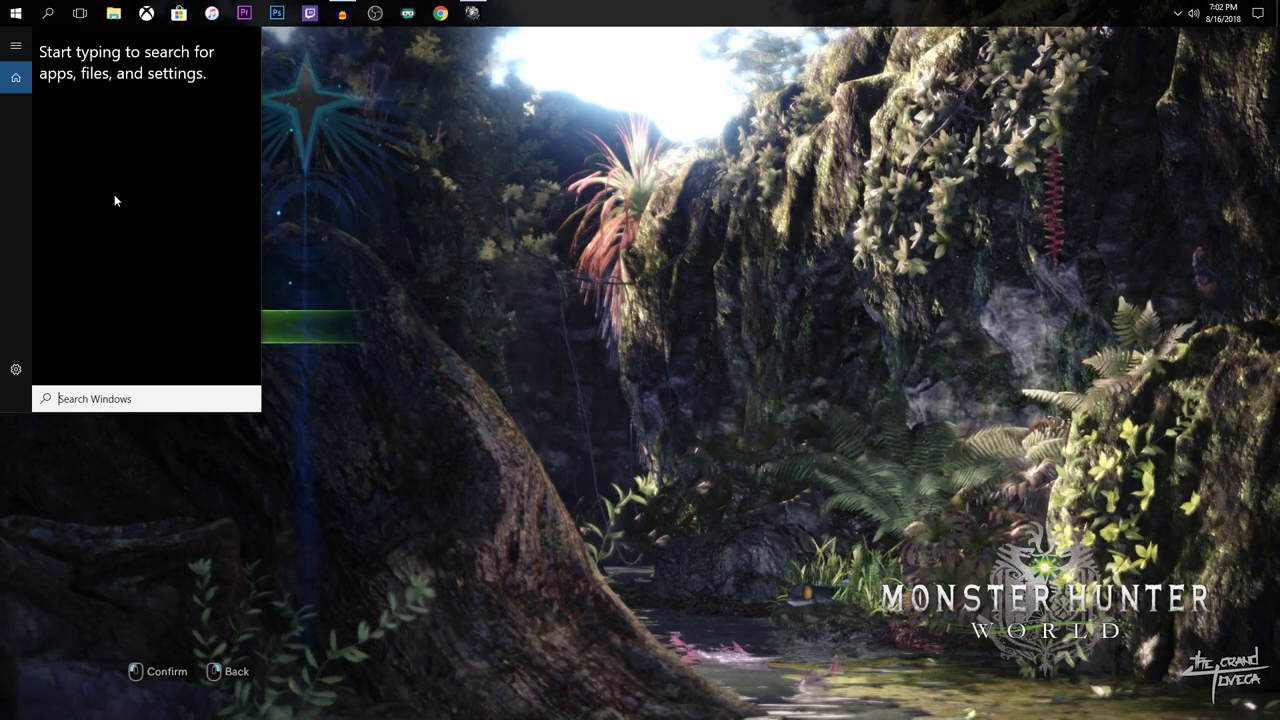
type("s")
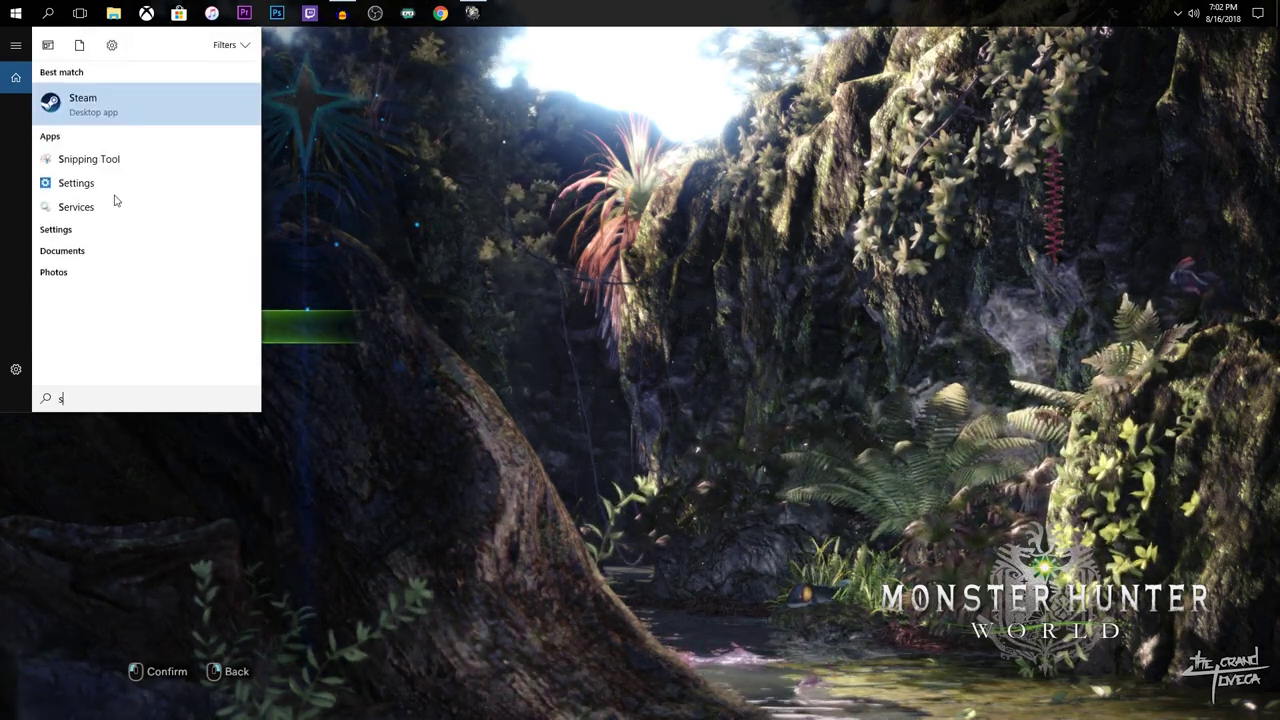
type("ettin")
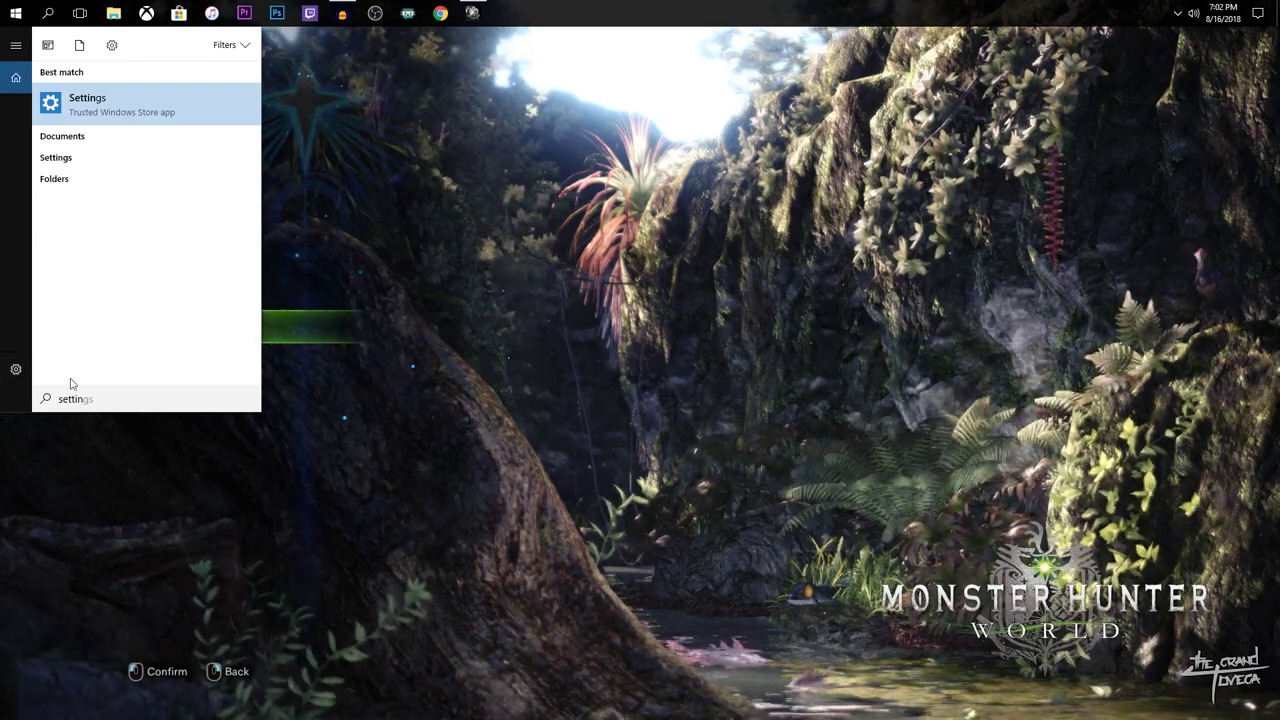
left_click(15, 369)
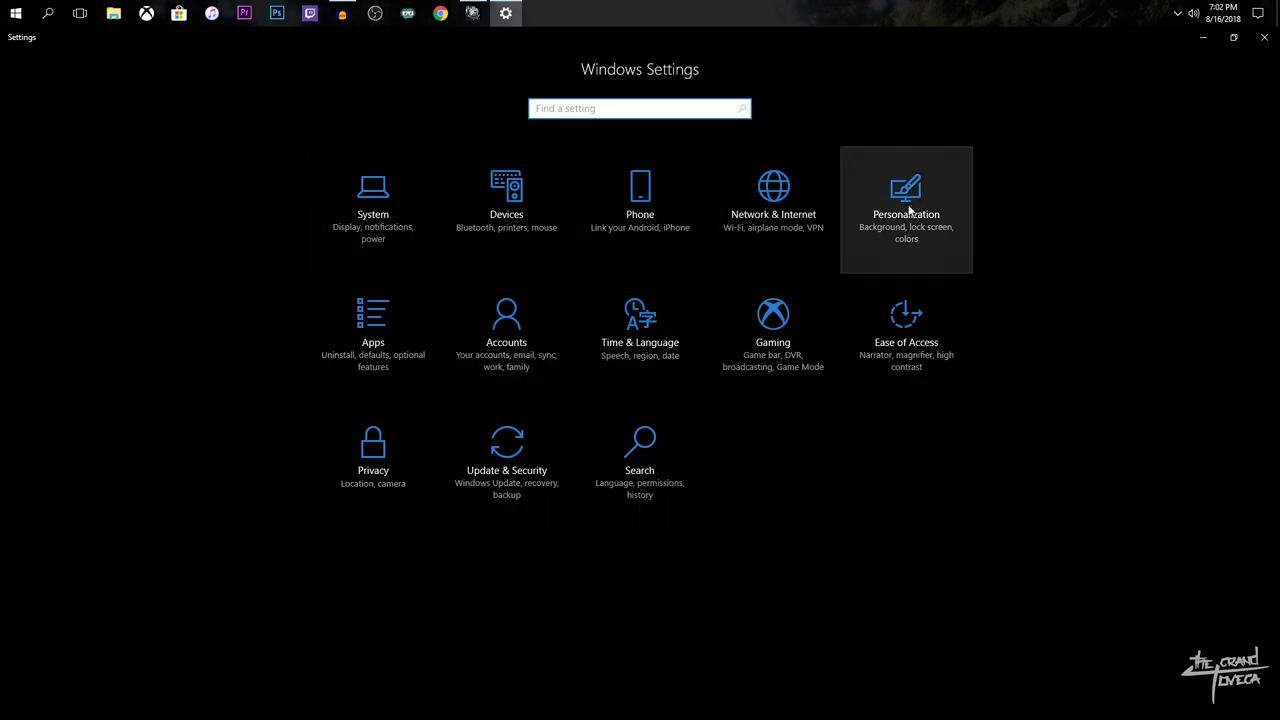
left_click(789, 342)
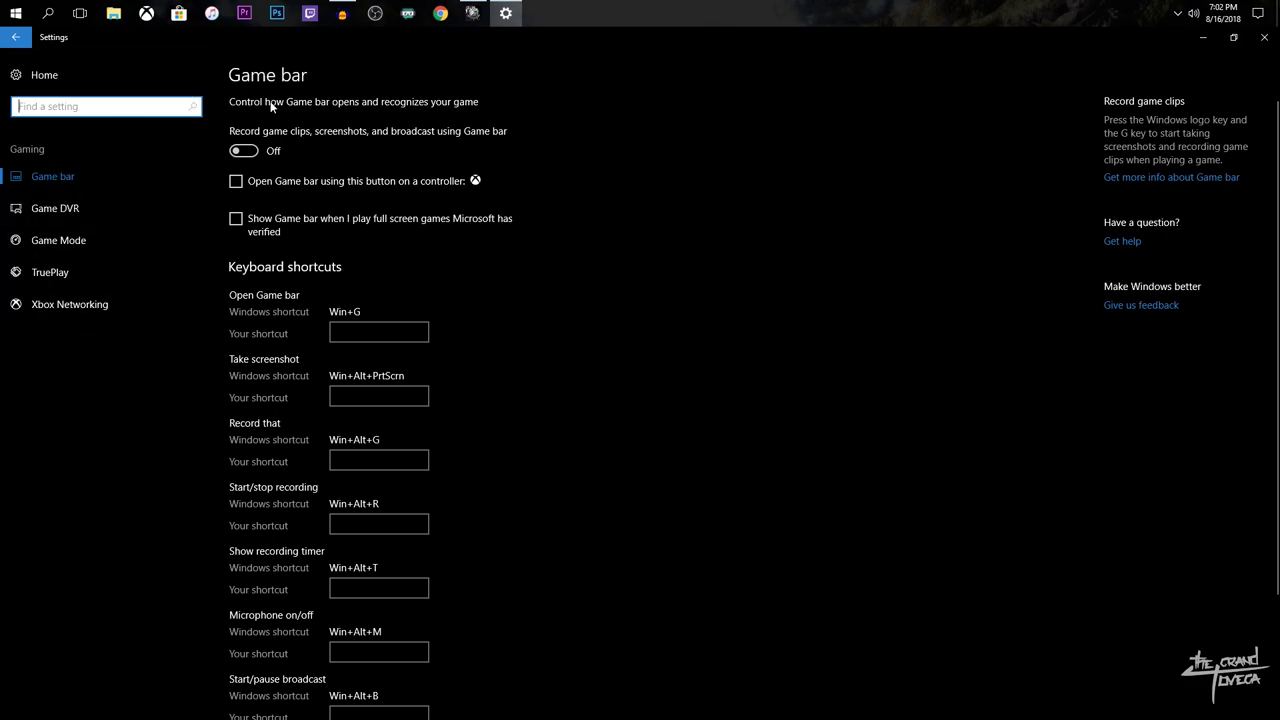
- Check the Game DVR recording options and the Game bar options, and close Windows Settings
left_click(94, 212)
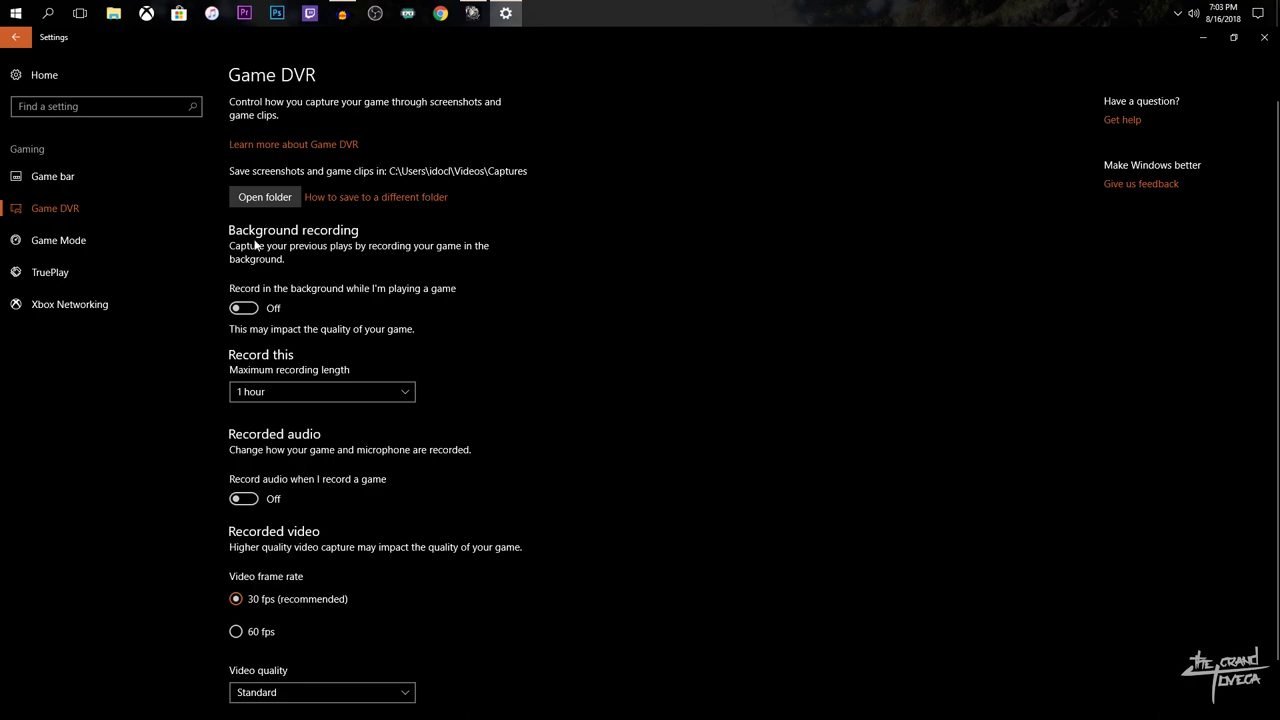
left_click(106, 177)
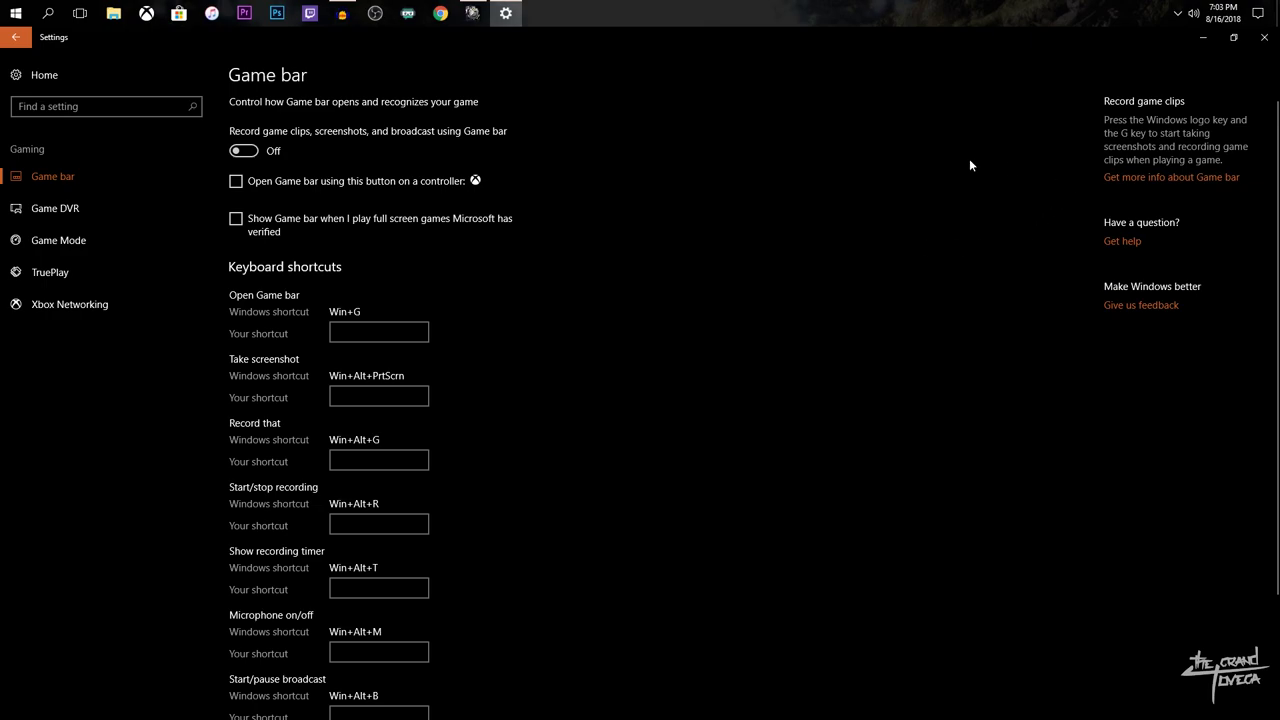
left_click(1261, 38)
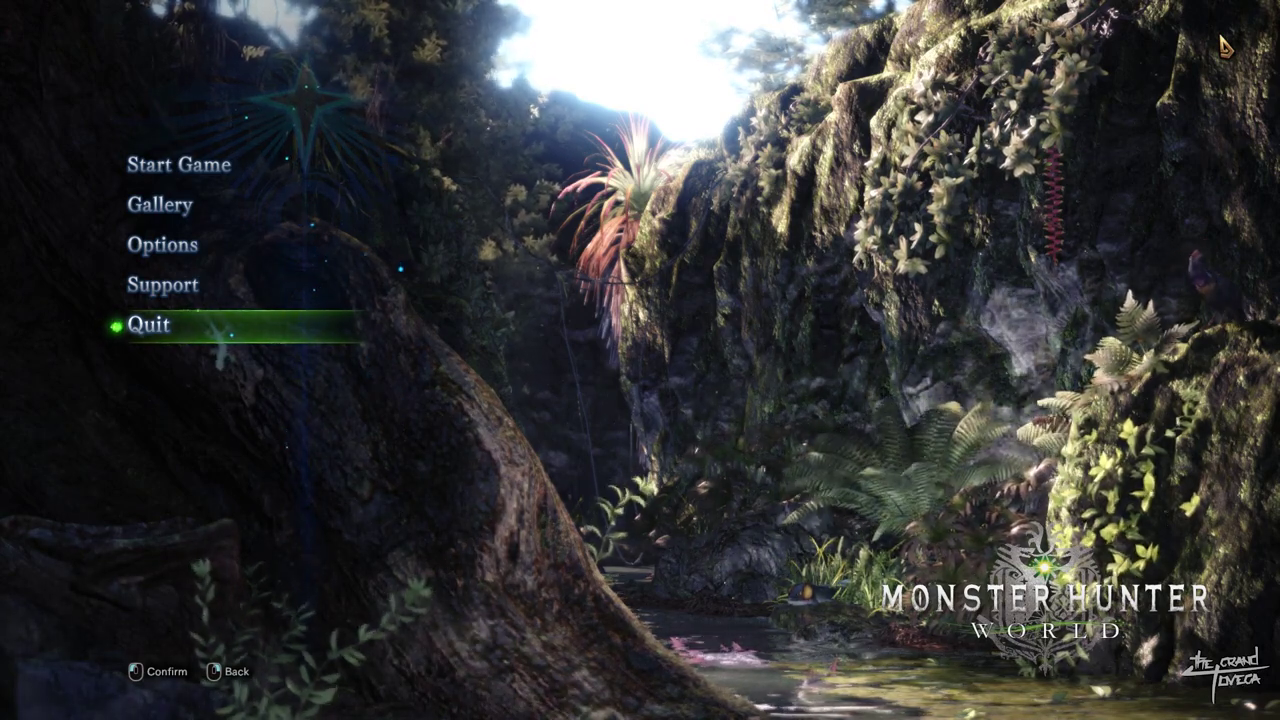
- Switch to NVIDIA GeForce Experience and open its settings
key("super")
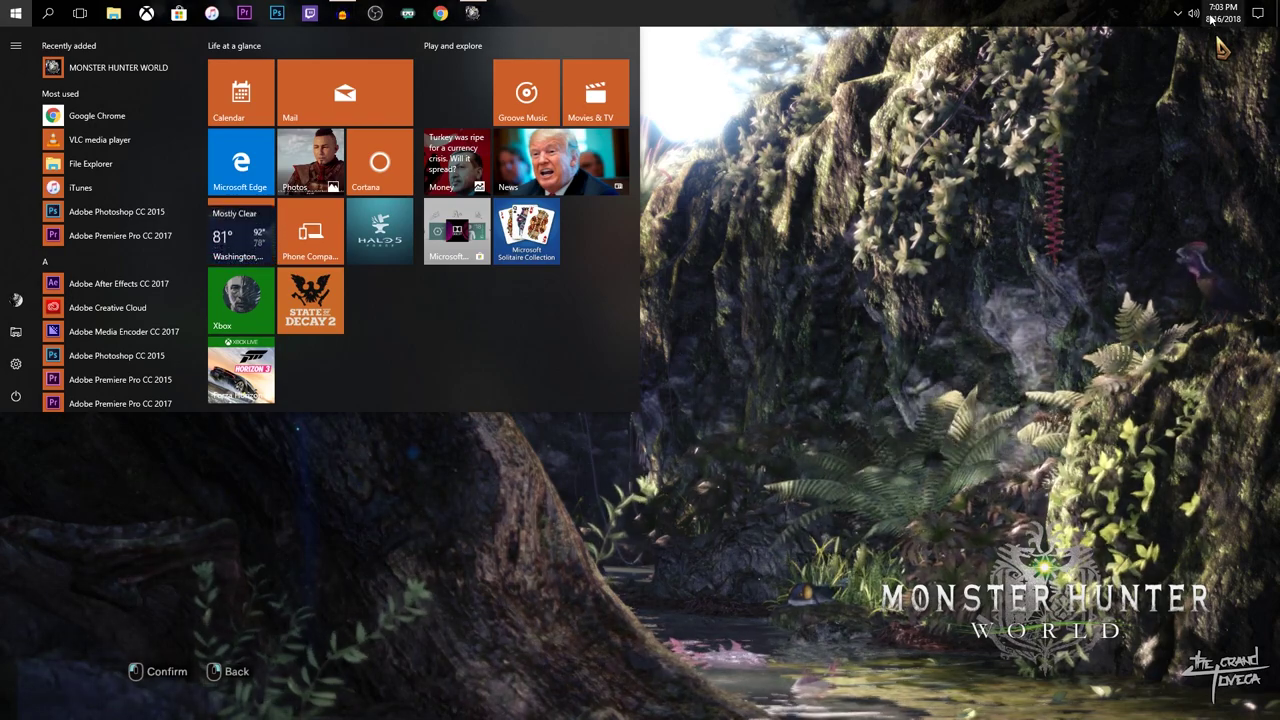
left_click(1177, 13)
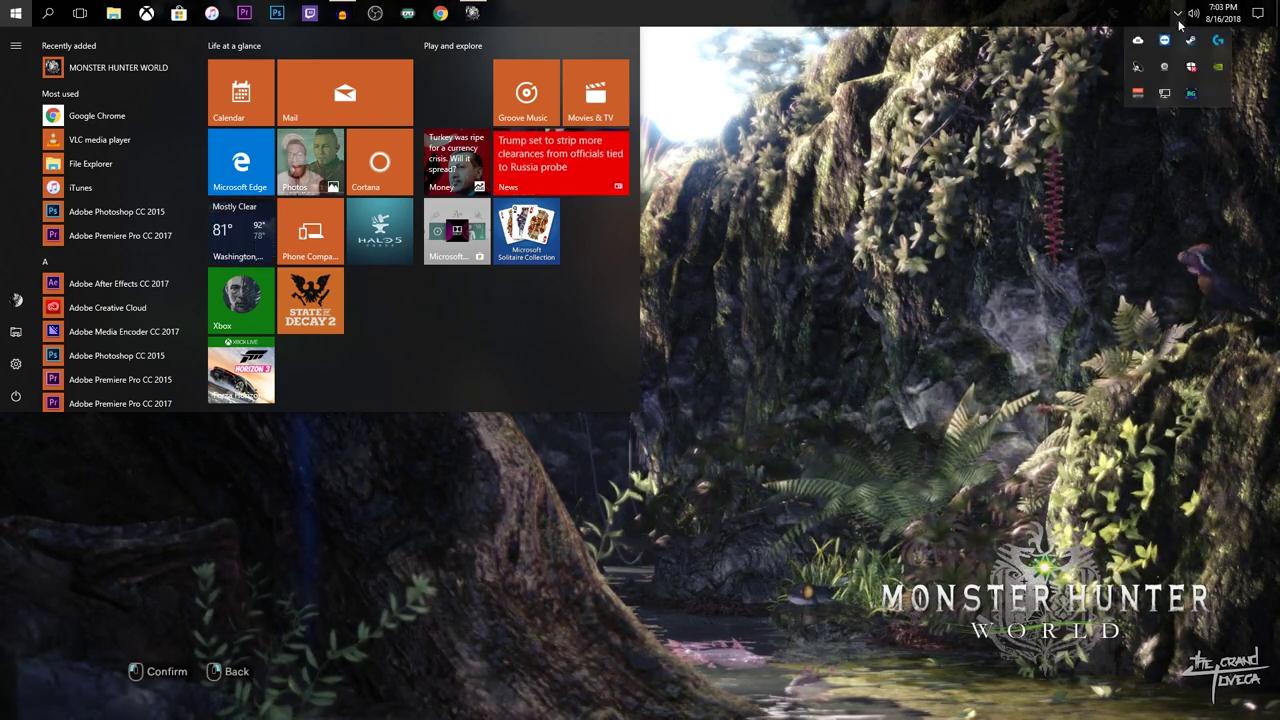
right_click(1220, 66)
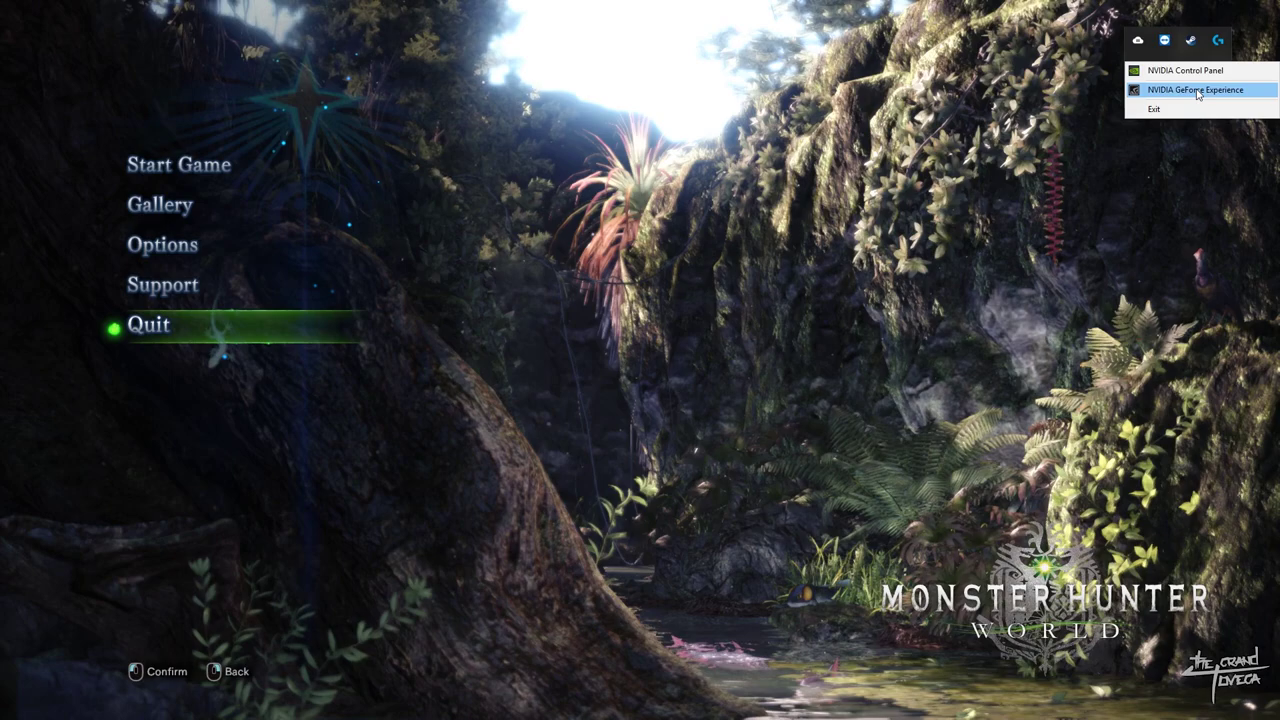
left_click(1197, 91)
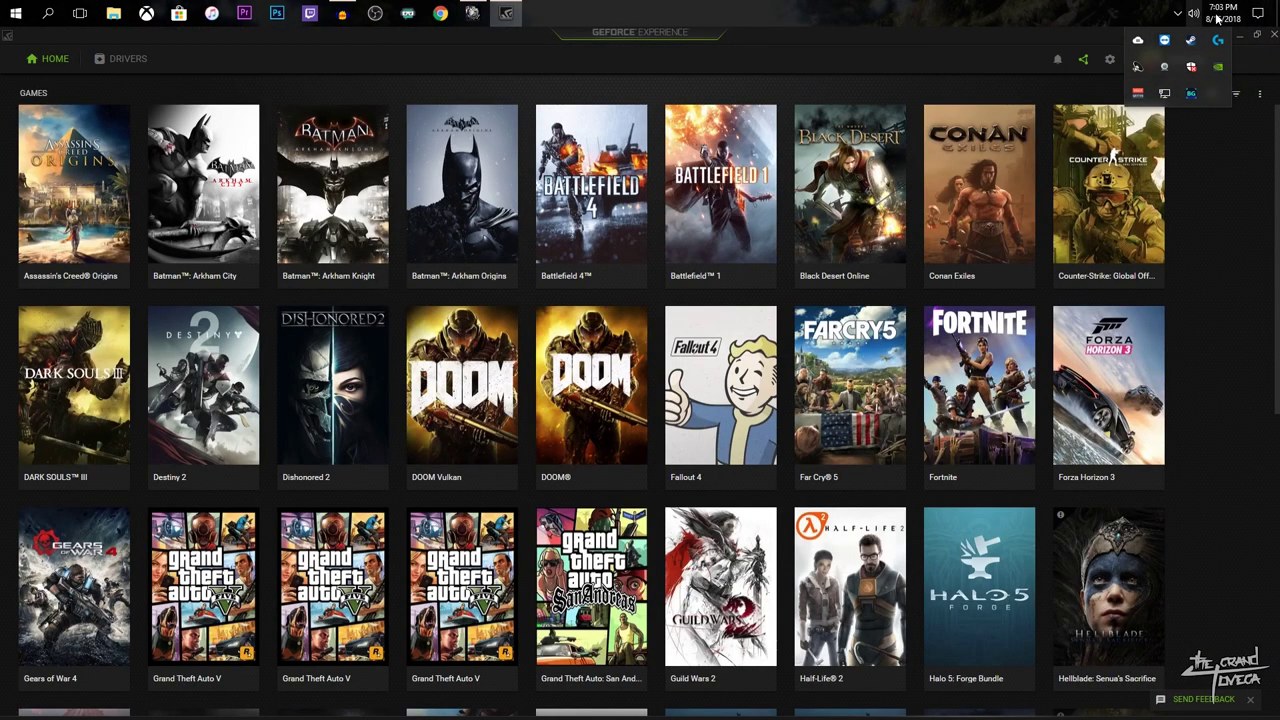
left_click(1220, 15)
left_click(1008, 53)
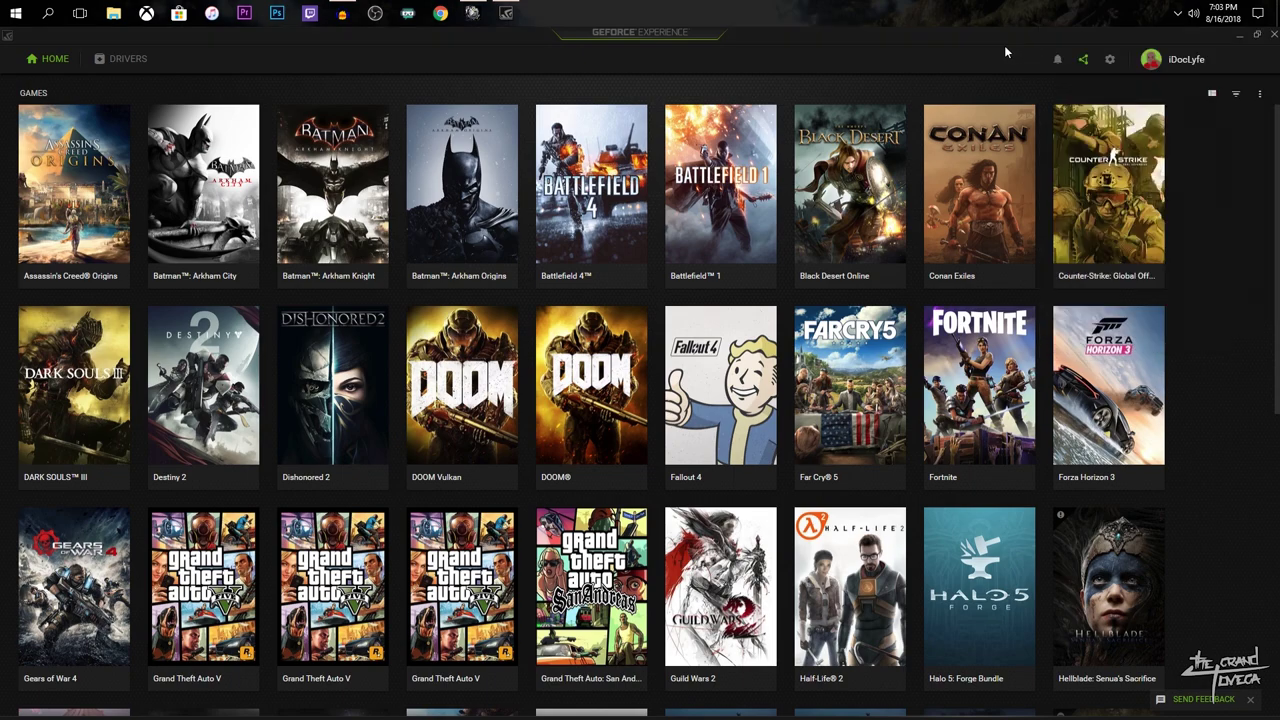
left_click(1109, 60)
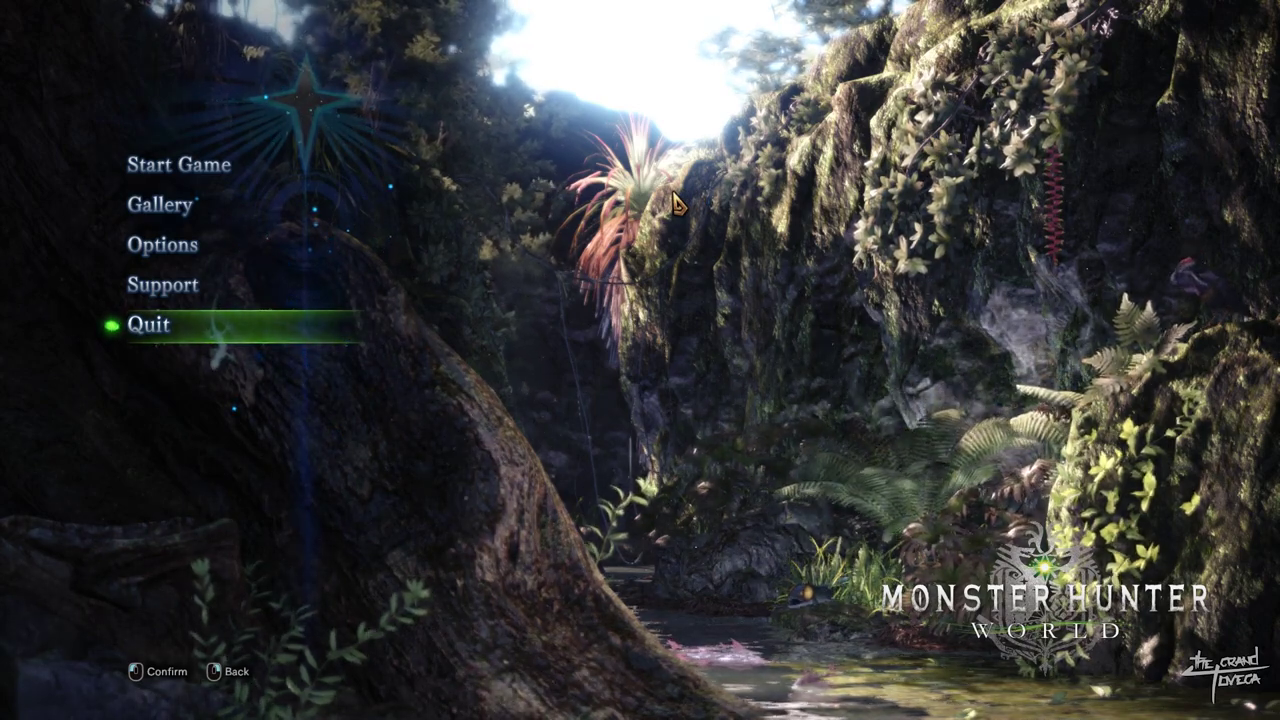
key("super")
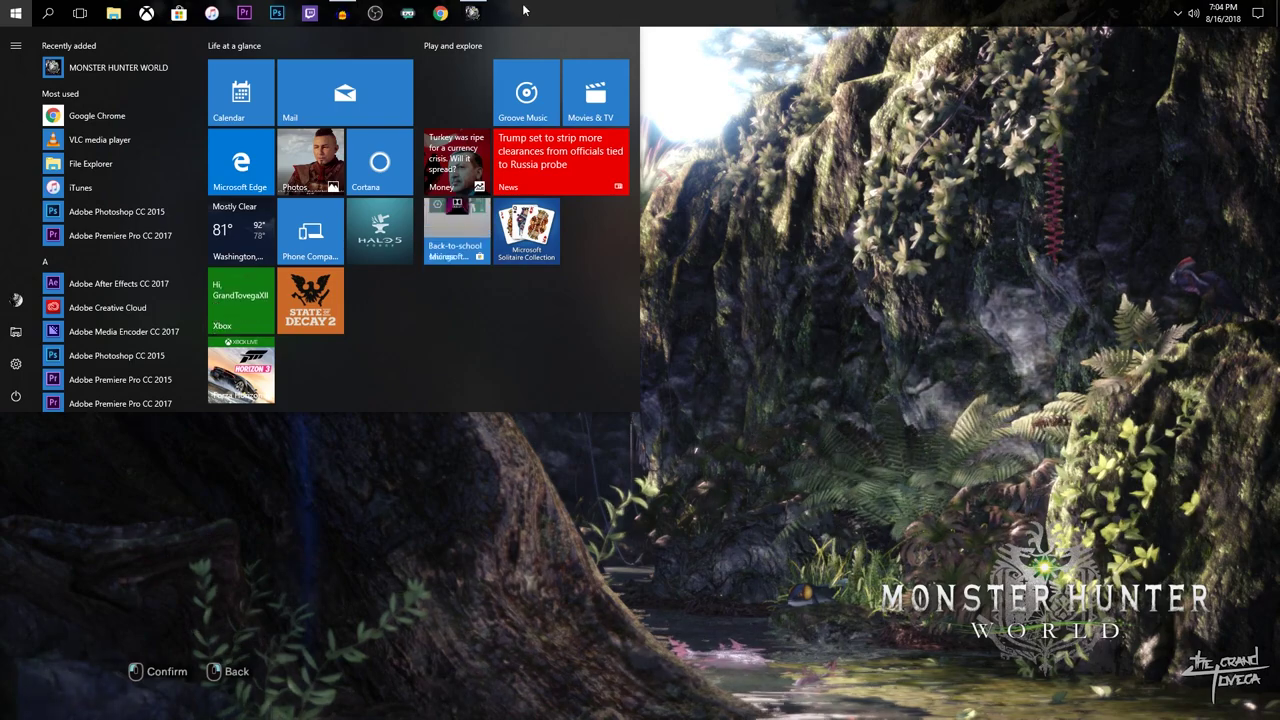
left_click(472, 14)
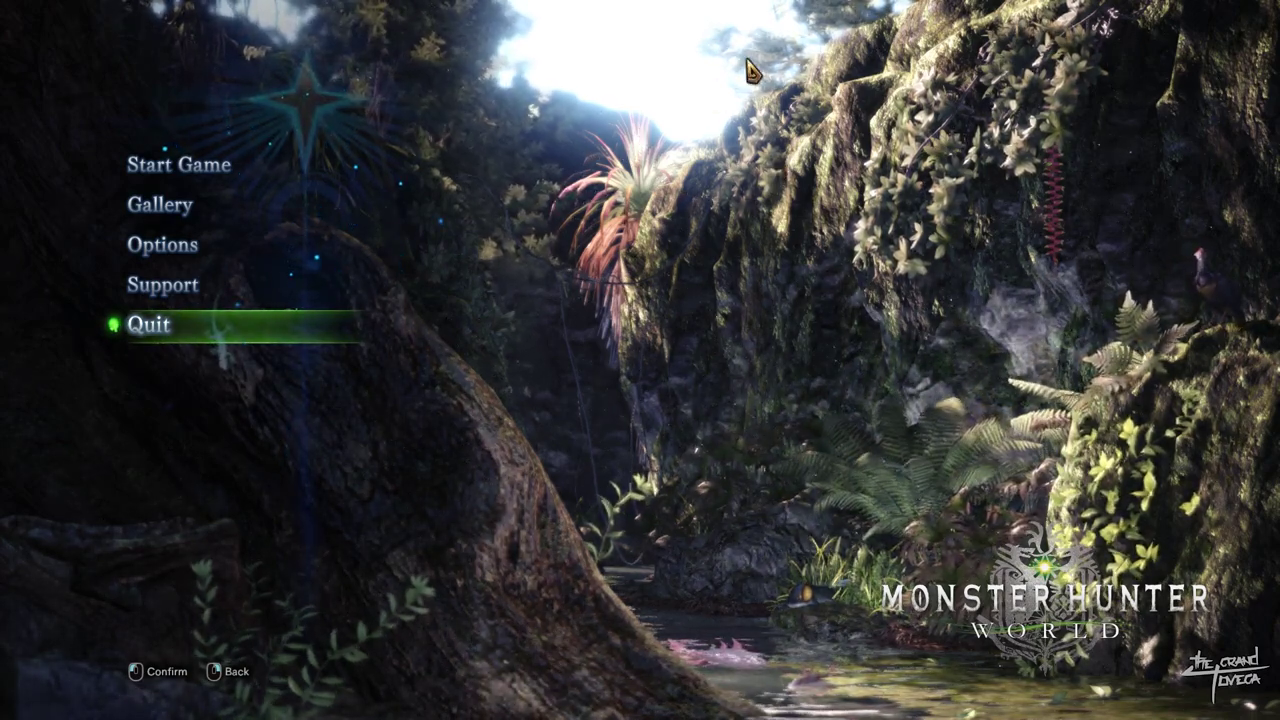
- Switch to OBS and remove the Game Capture 3 source from the Recording scene
key("super")
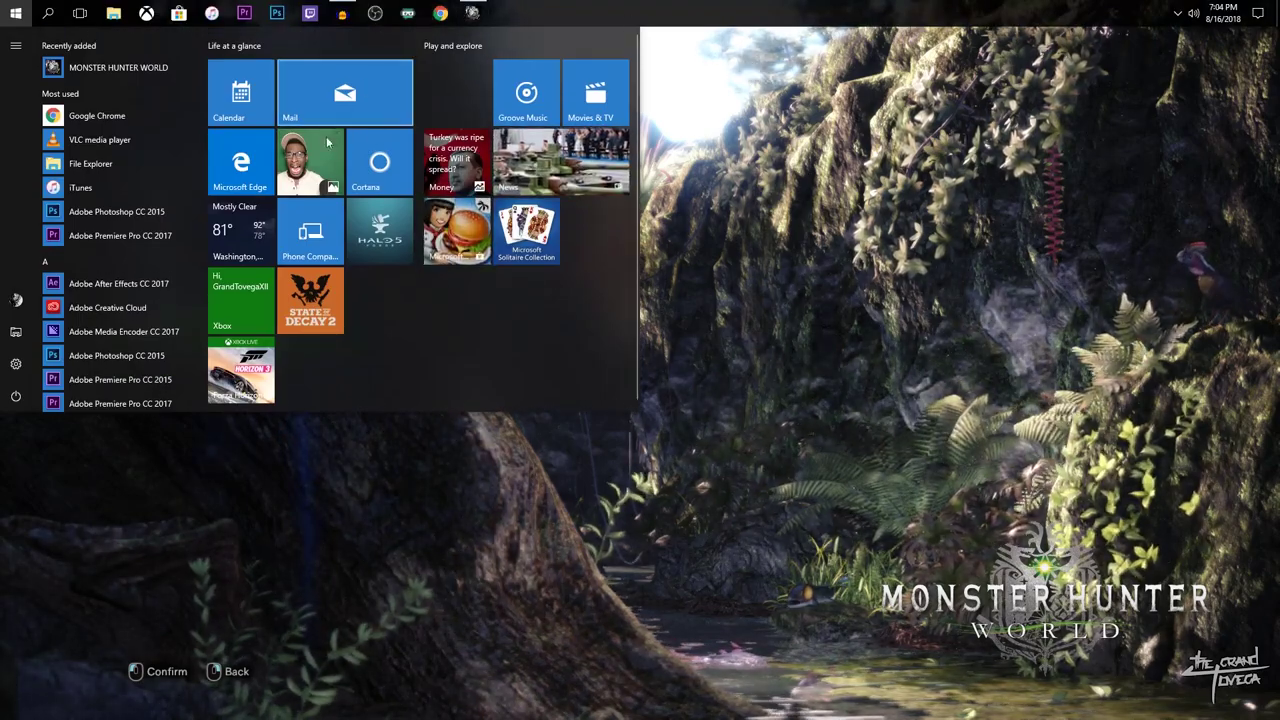
left_click(380, 24)
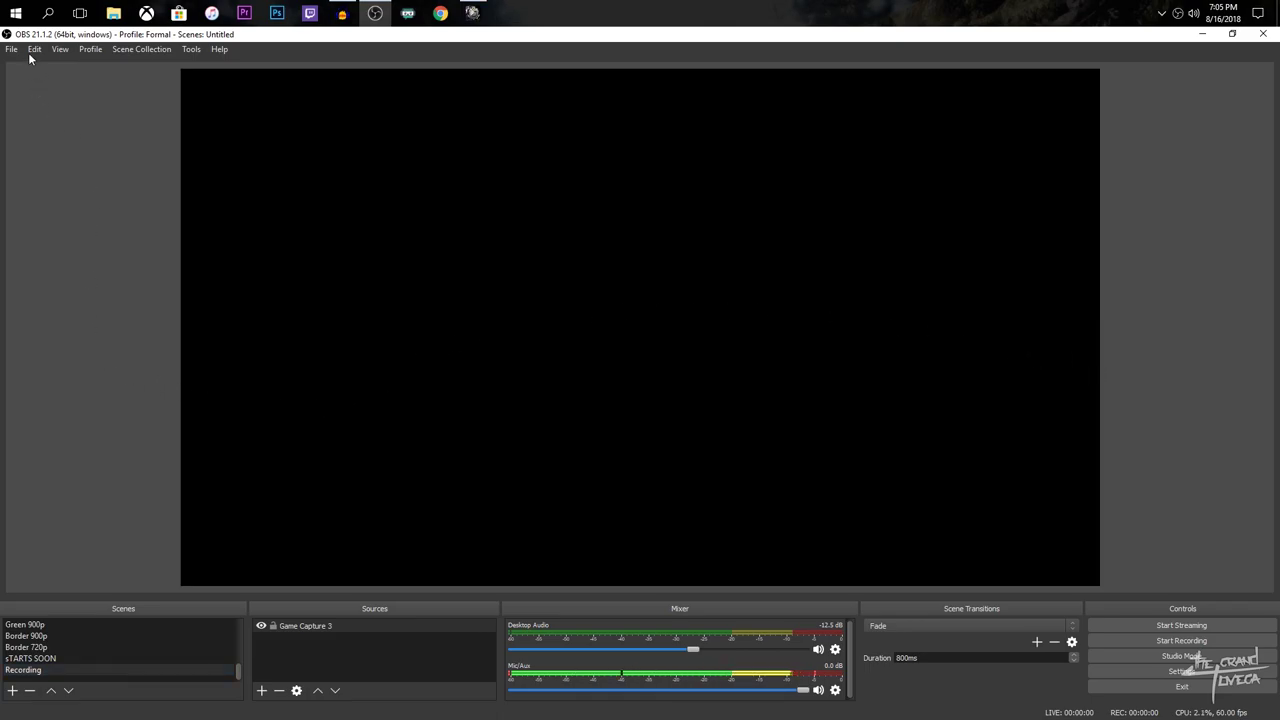
right_click(306, 628)
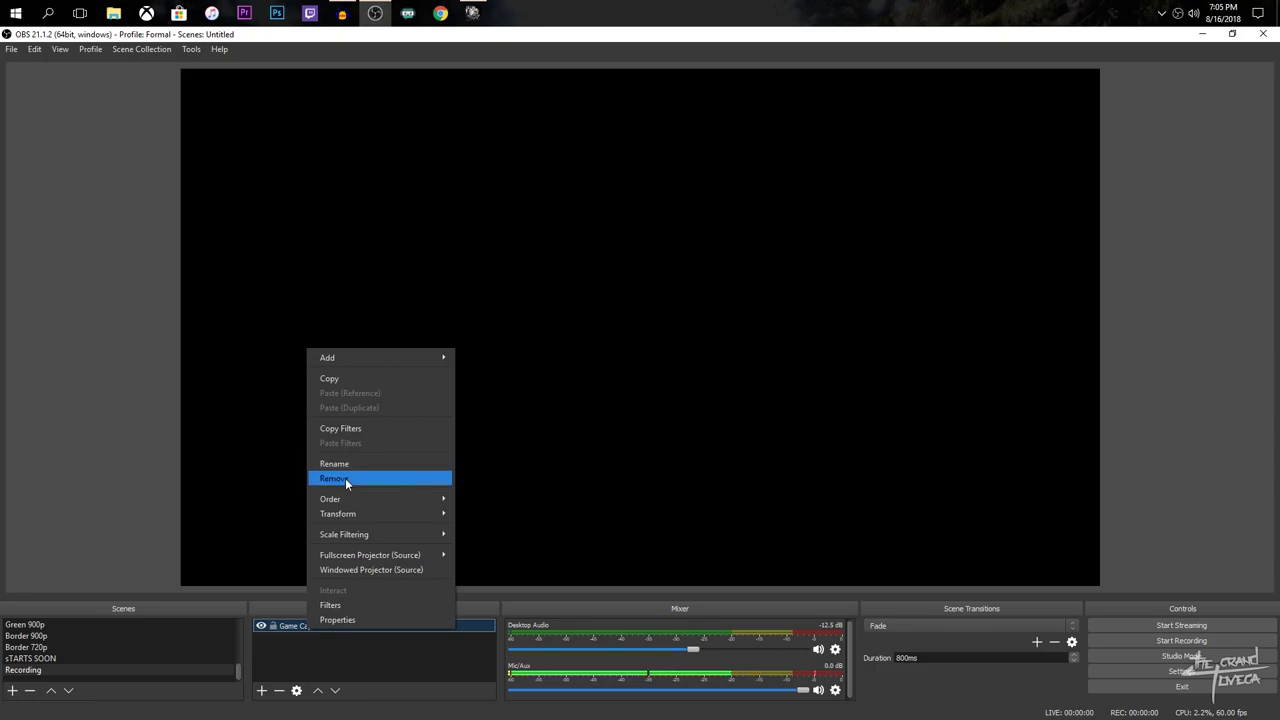
left_click(345, 480)
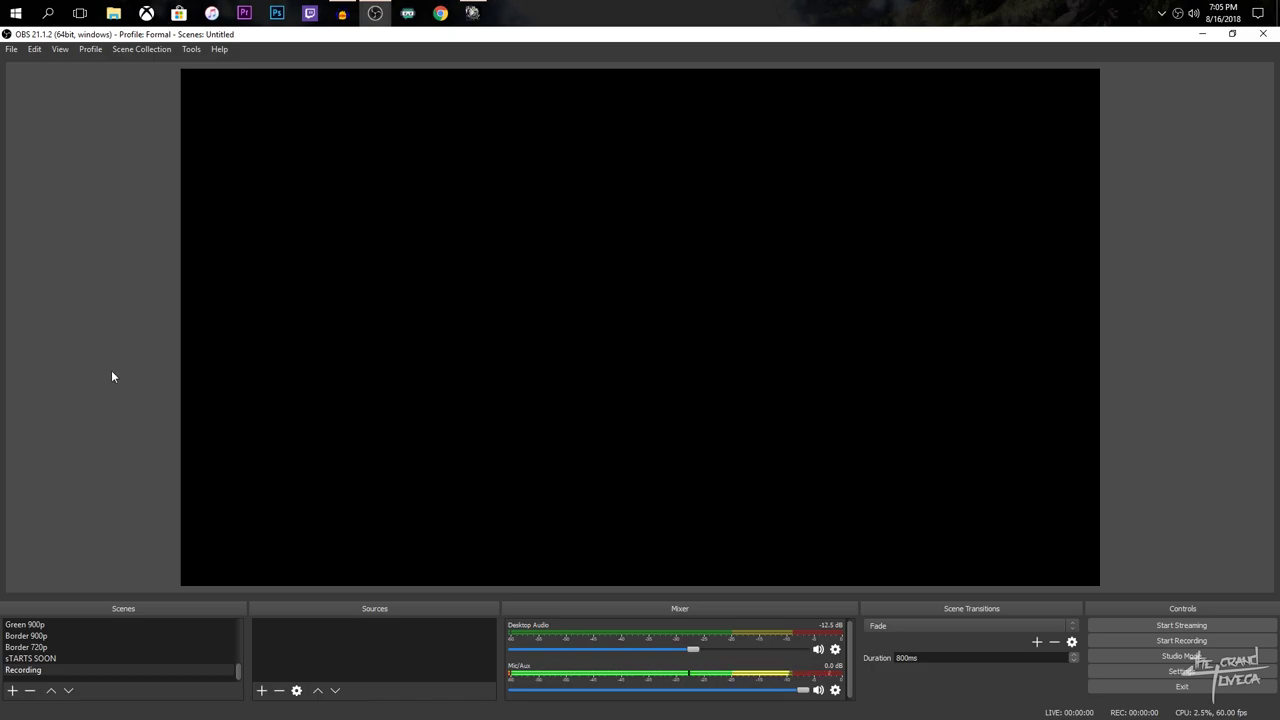
right_click(36, 680)
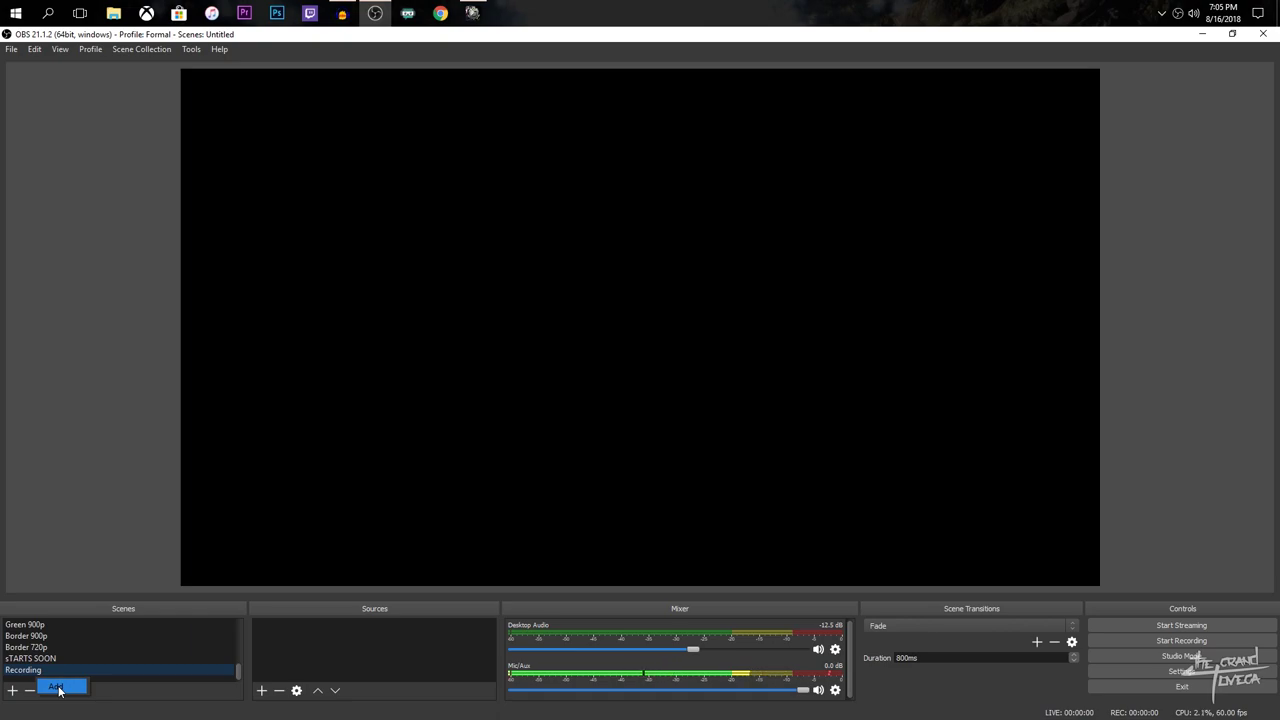
left_click(59, 689)
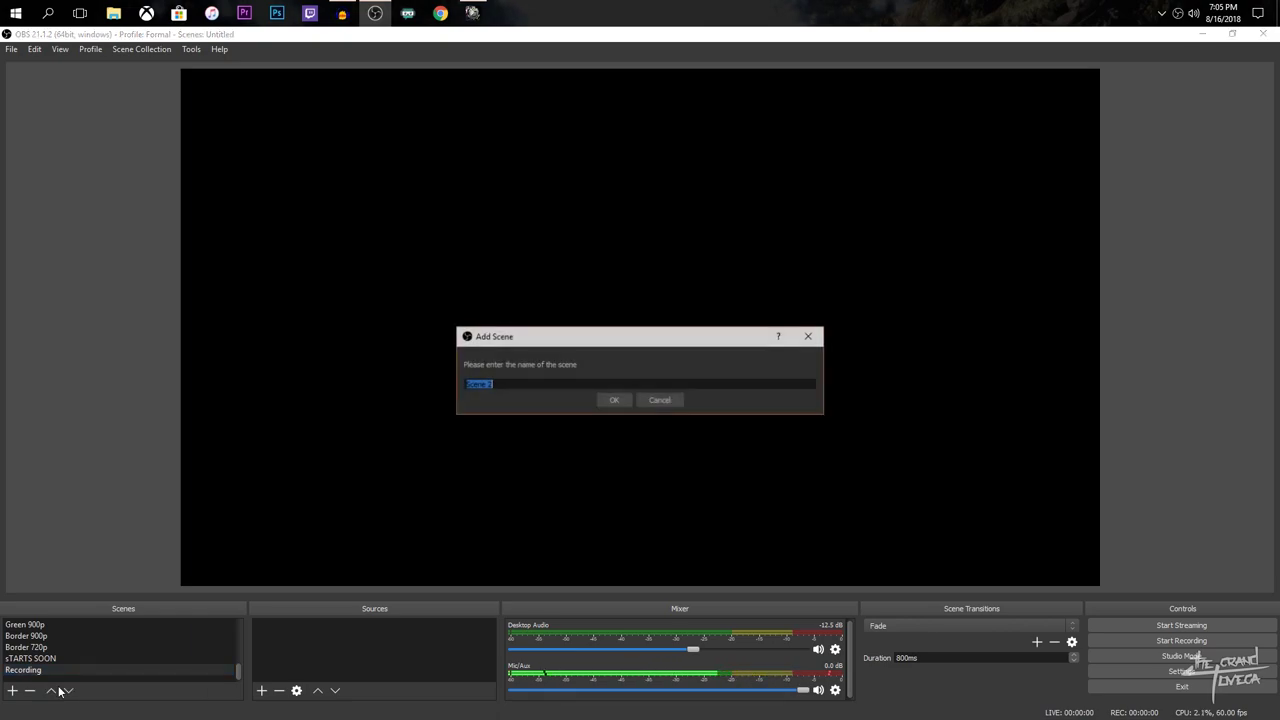
left_click(668, 400)
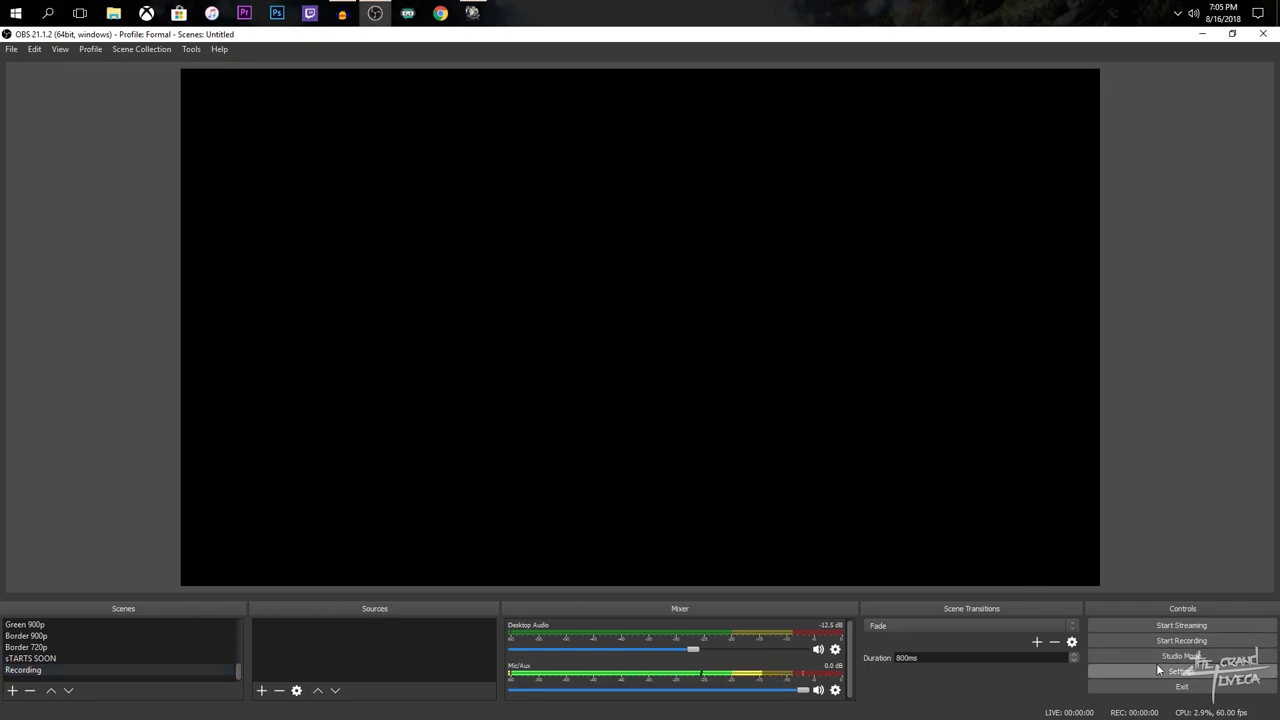
- Open the audio settings of OBS
left_click(11, 50)
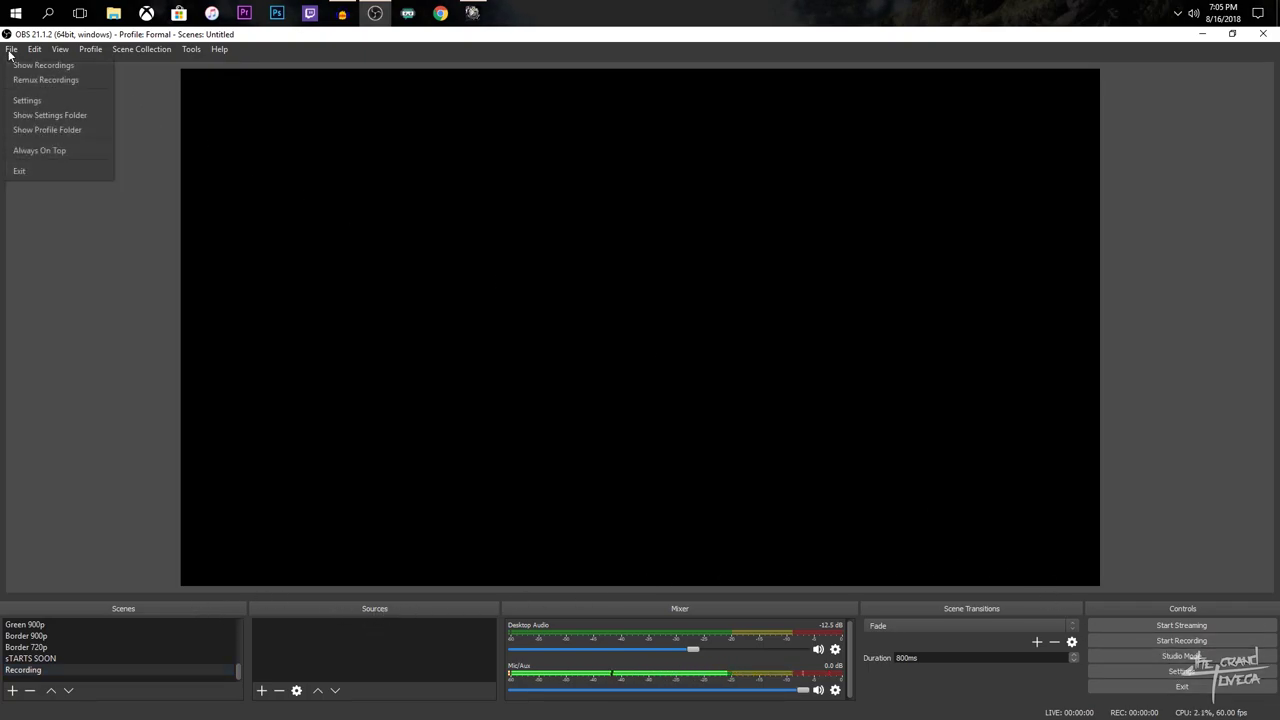
left_click(28, 101)
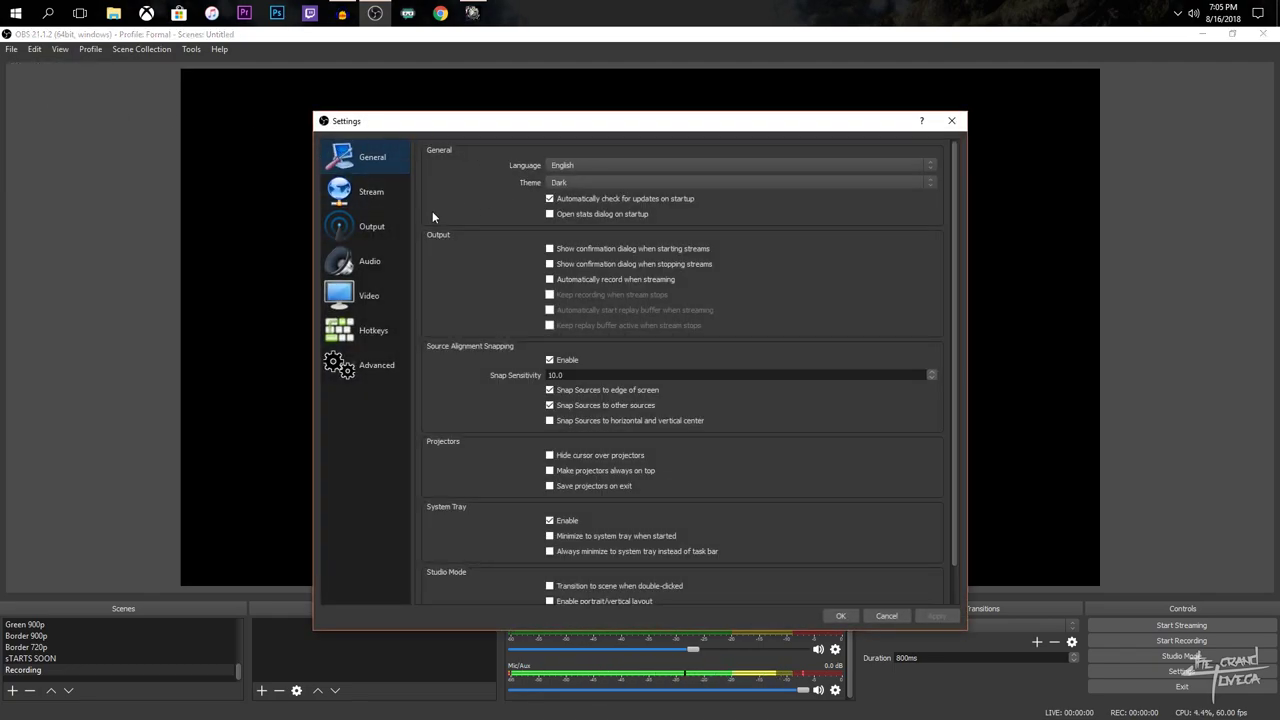
left_click(357, 262)
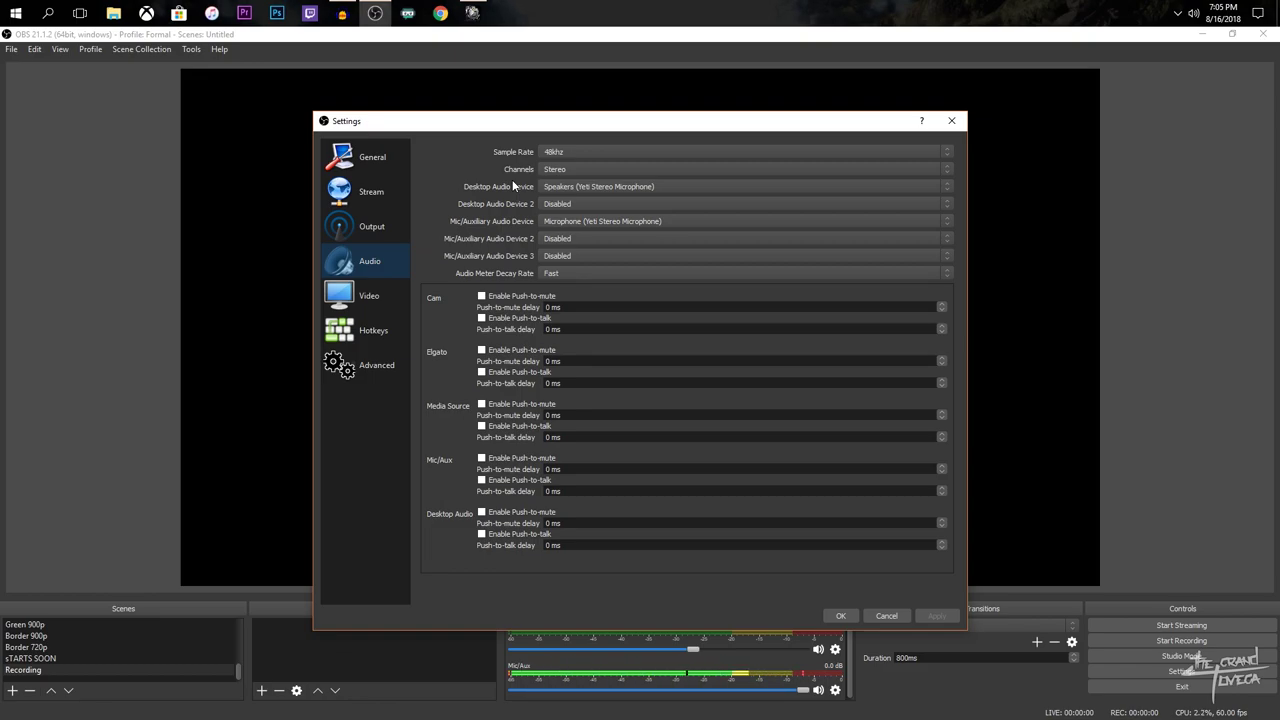
- Examine the devices available for Desktop Audio Device and Mic/Auxiliary Audio Device, keeping the current selections
left_click(572, 184)
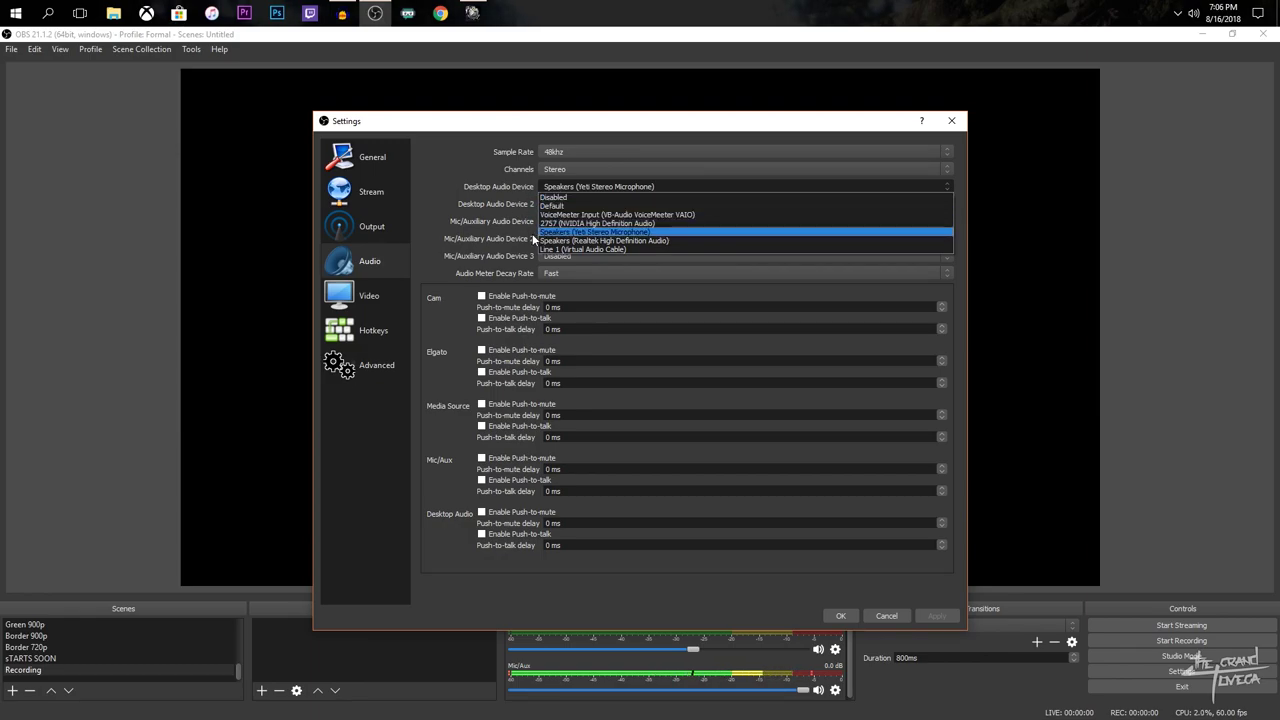
left_click(580, 189)
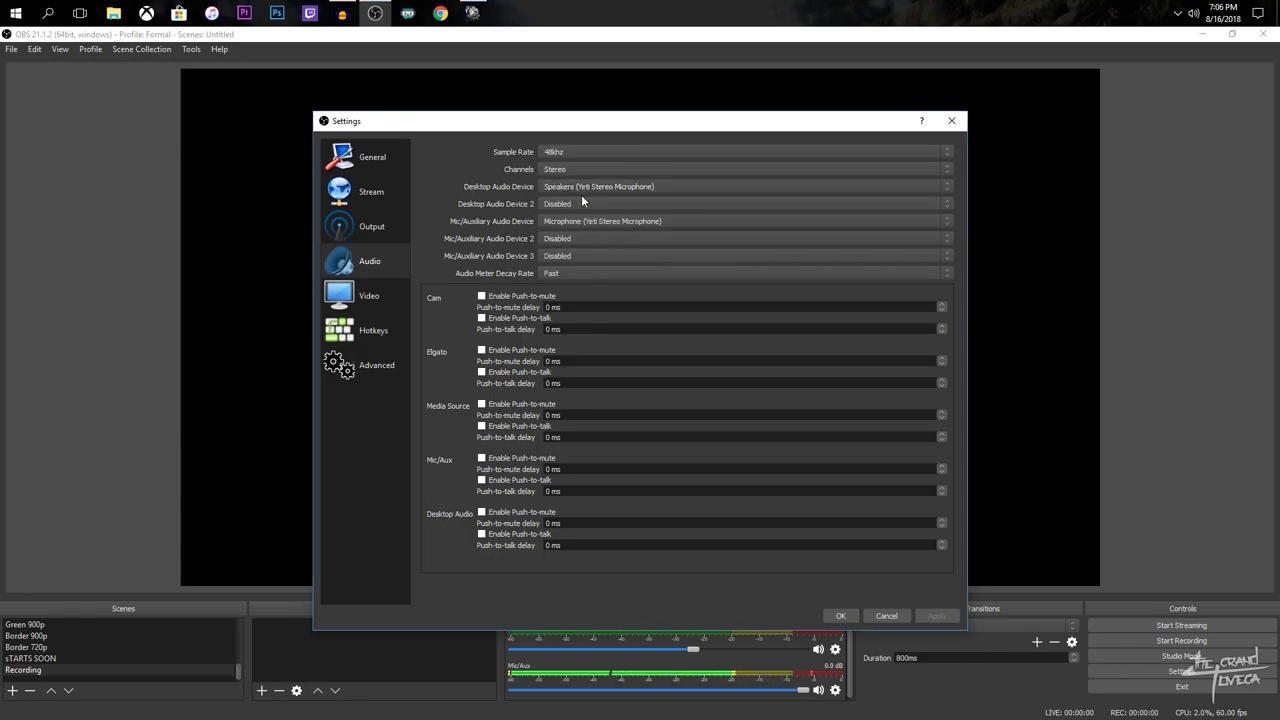
left_click(580, 191)
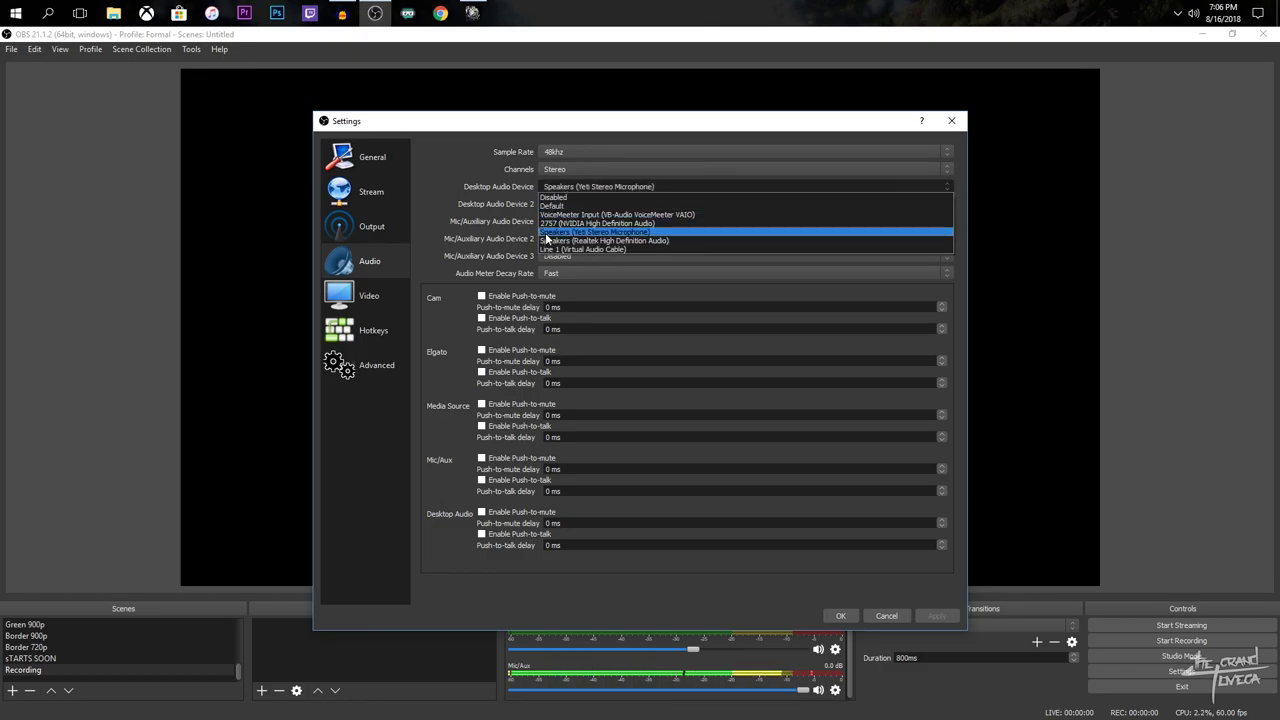
left_click(487, 198)
left_click(567, 222)
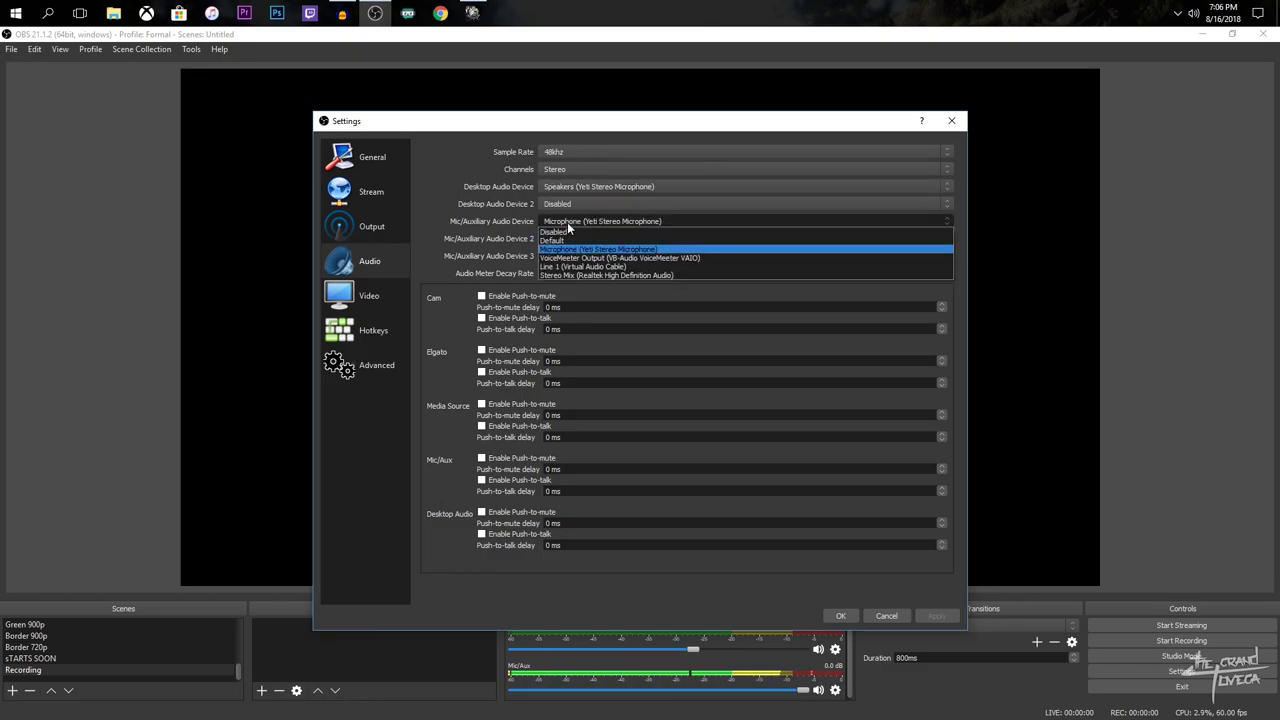
left_click(560, 223)
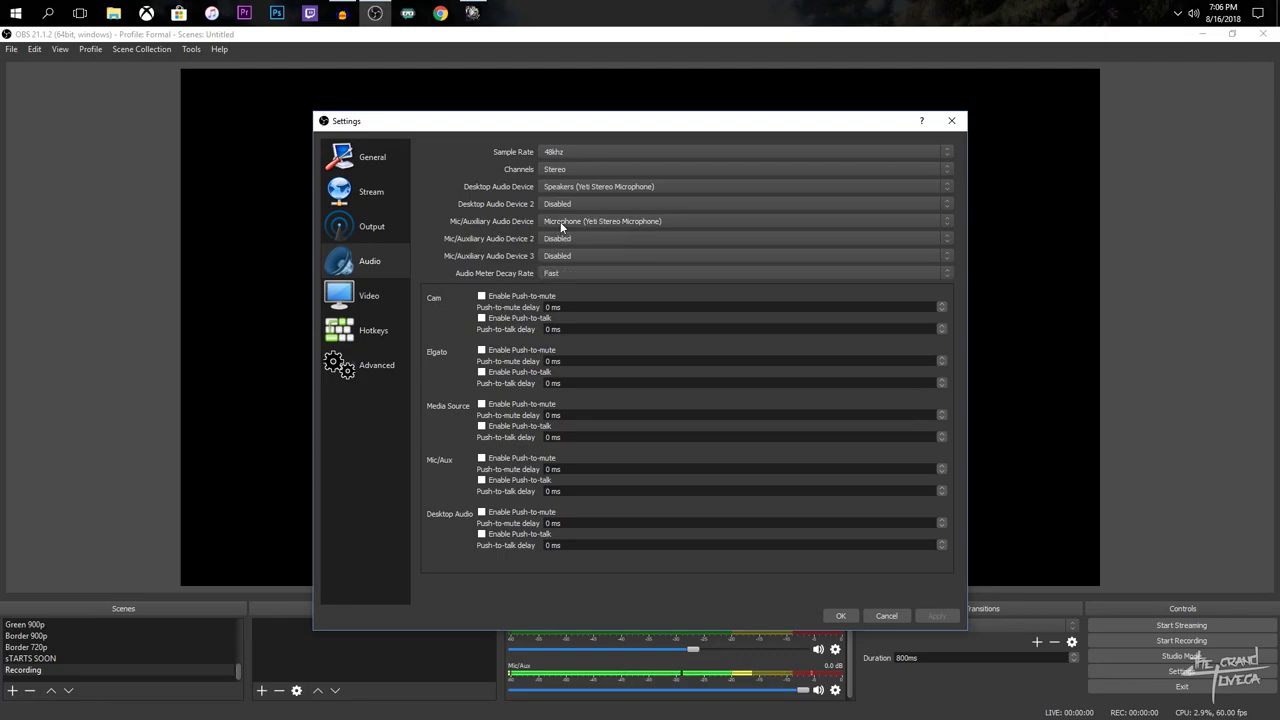
- Examine the Base (Canvas) Resolution choices in the video settings, keeping 1920x1080
left_click(384, 298)
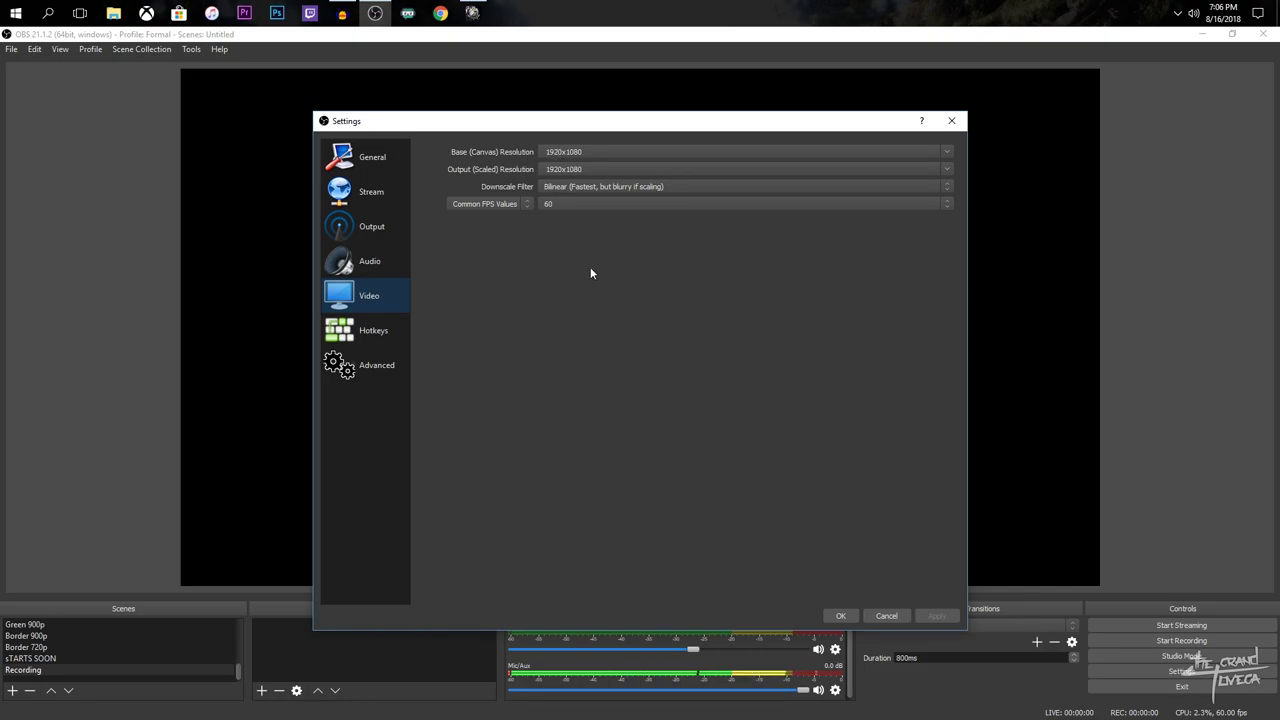
left_click(943, 155)
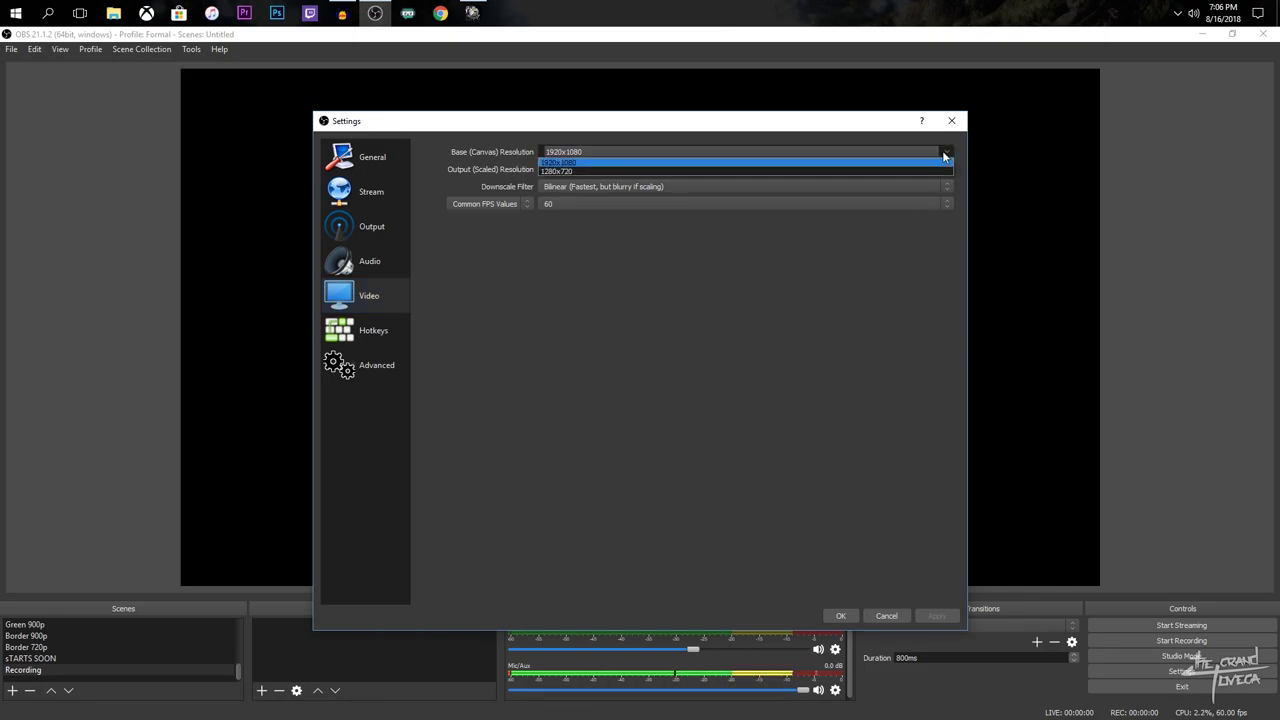
left_click(593, 148)
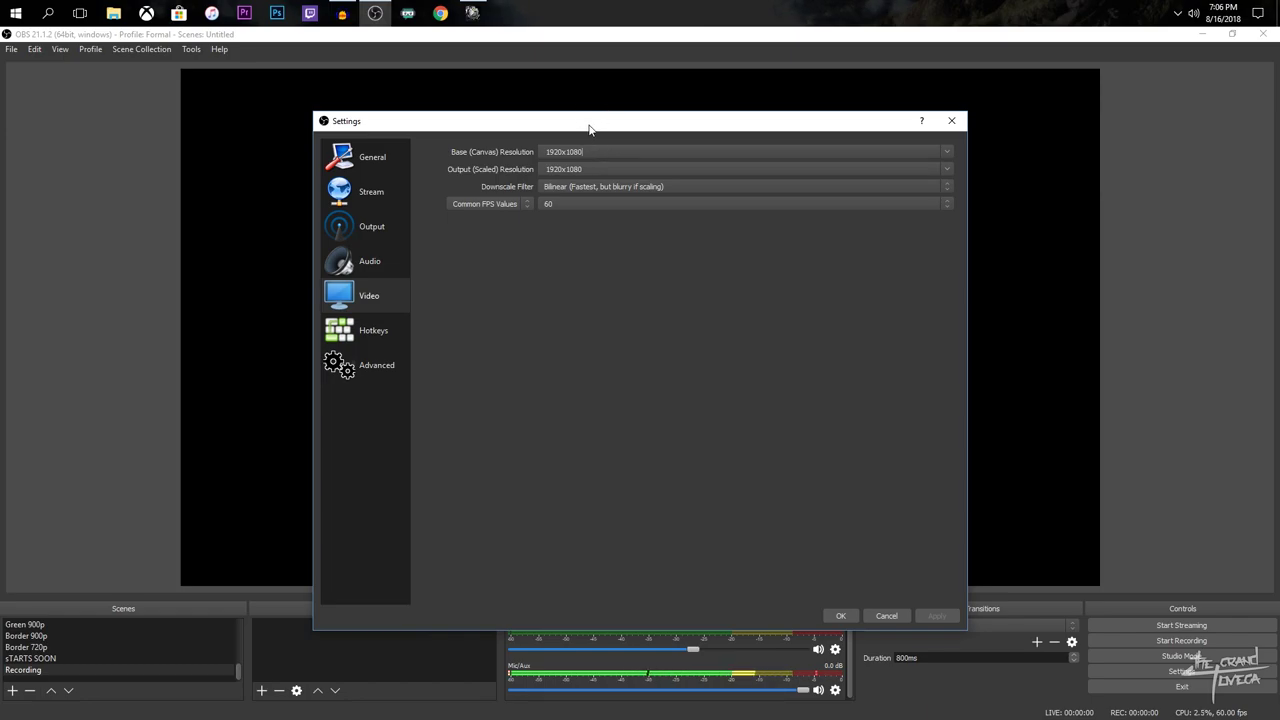
- Examine the Output (Scaled) Resolution and Downscale Filter choices, keeping 1920x1080 and Bilinear (Fastest, but blurry if scaling)
left_click(537, 151)
left_click(947, 169)
left_click(949, 168)
left_click(949, 168)
left_click(949, 168)
left_click(949, 168)
left_click(888, 322)
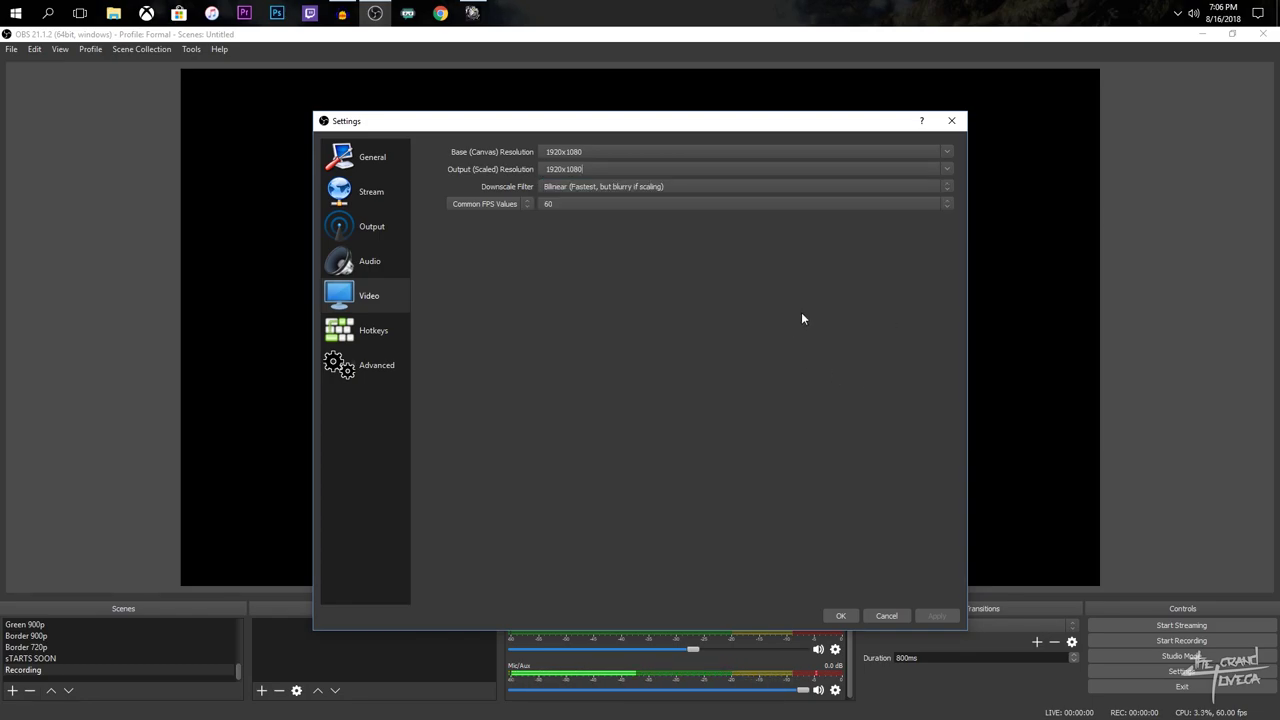
left_click(951, 168)
left_click(951, 168)
left_click(545, 187)
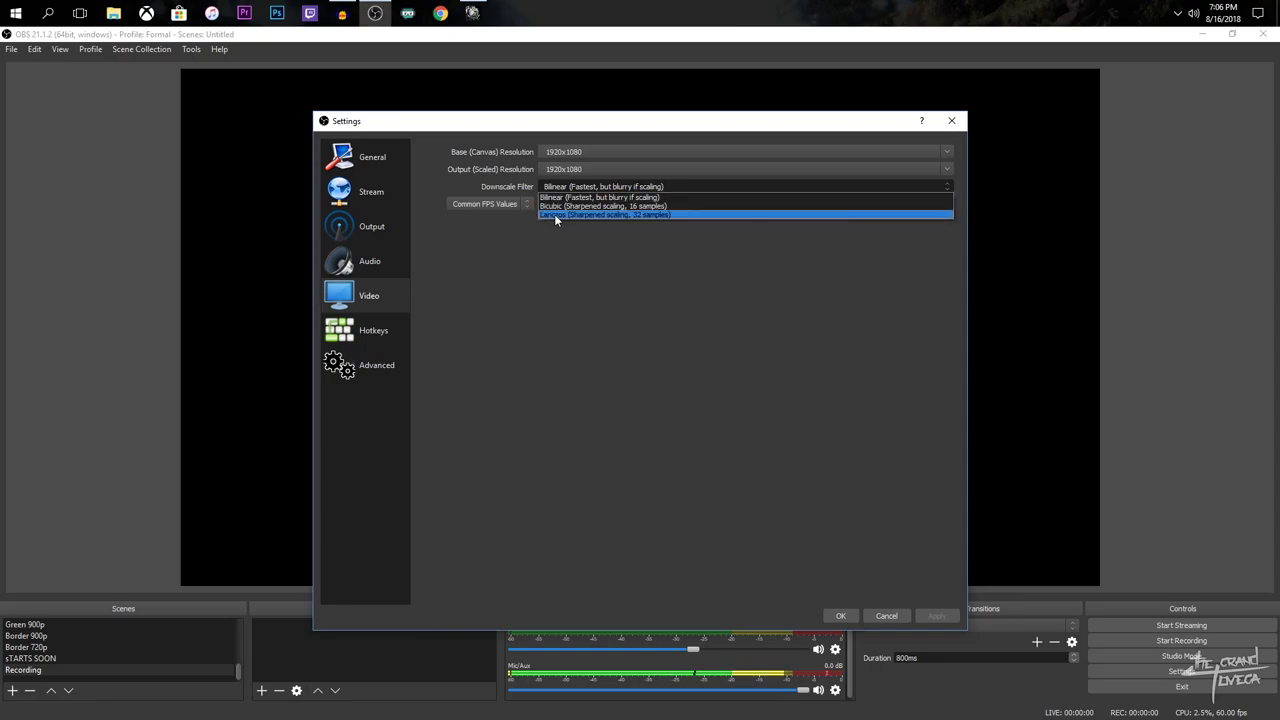
left_click(555, 198)
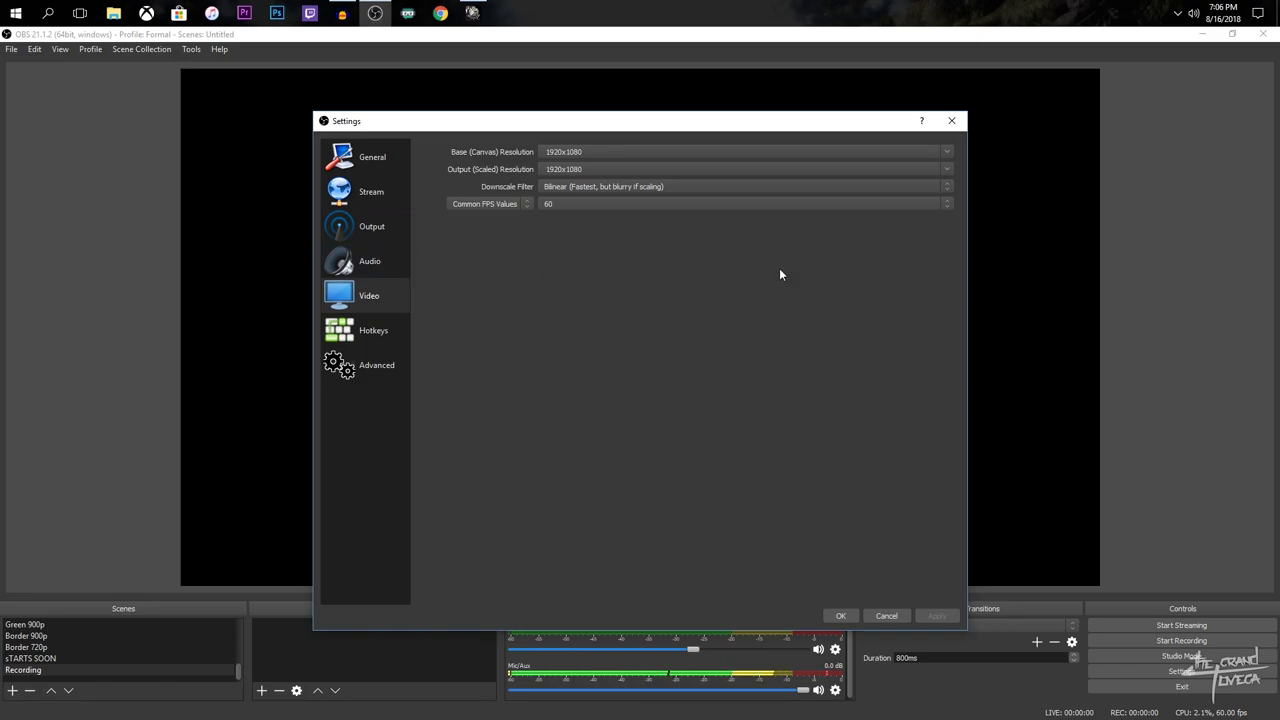
- Try 30 as the common FPS value, then return it to 60
left_click(946, 203)
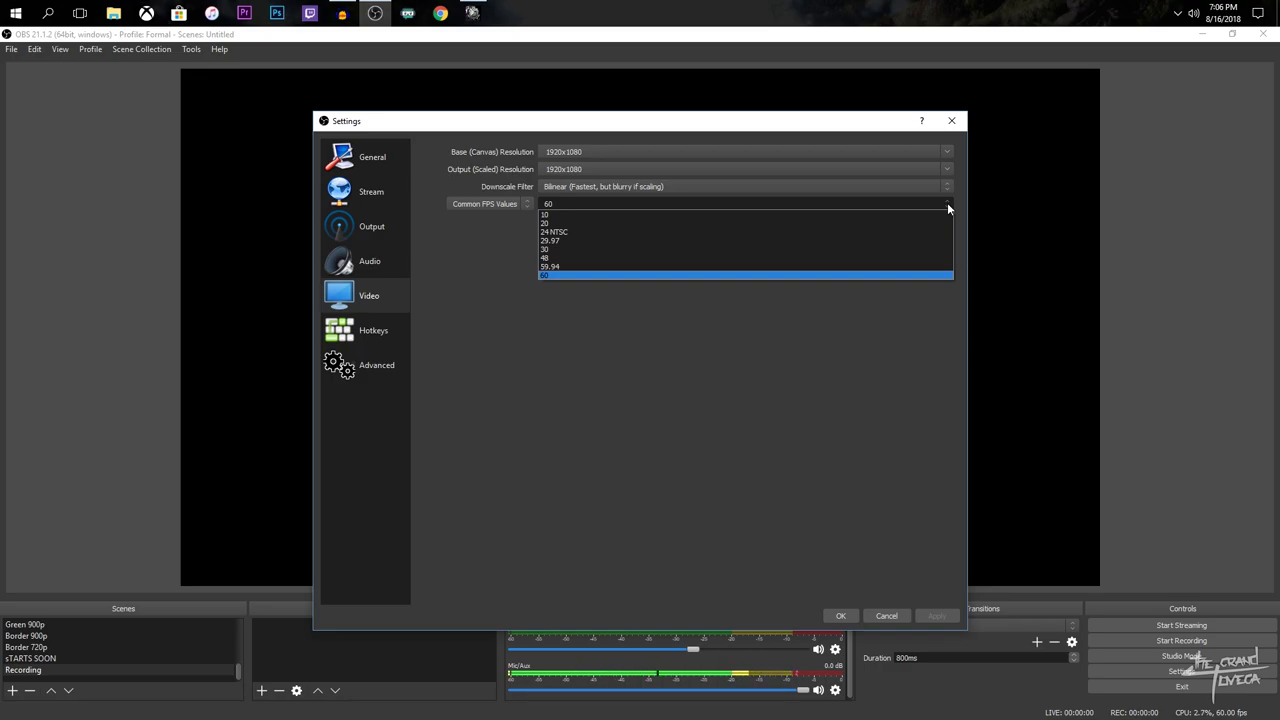
left_click(692, 250)
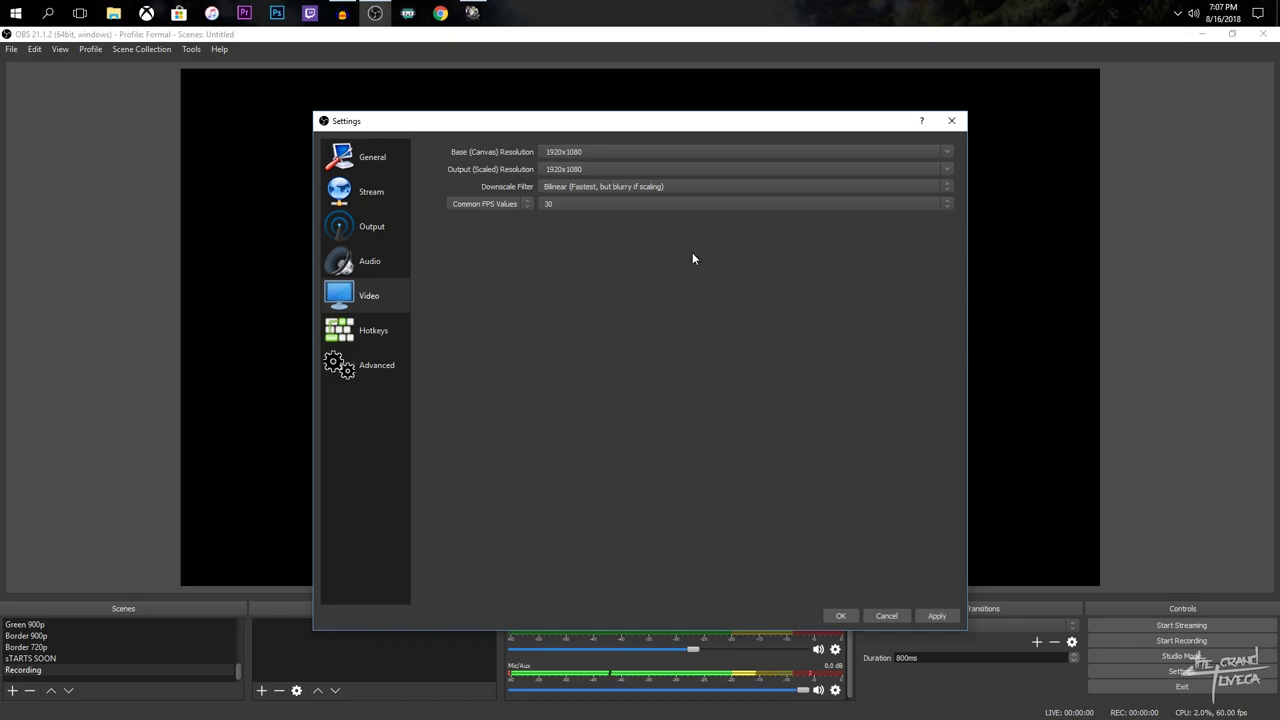
left_click(946, 203)
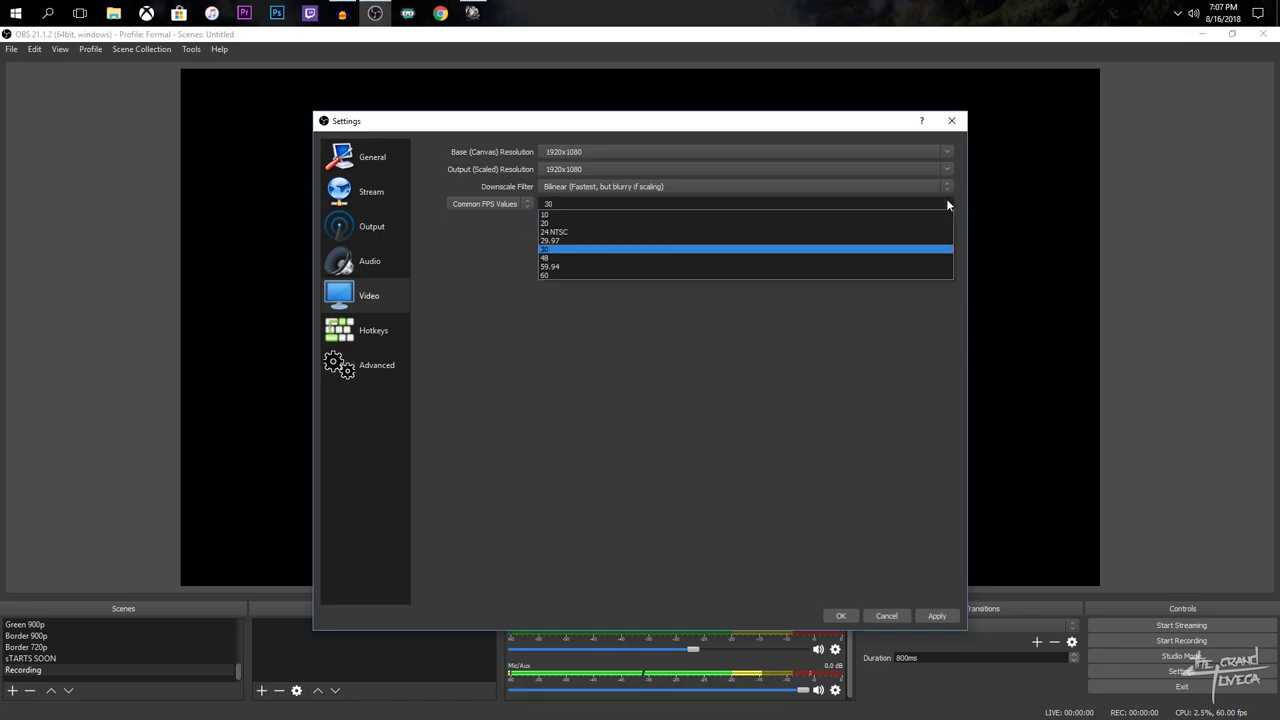
left_click(597, 285)
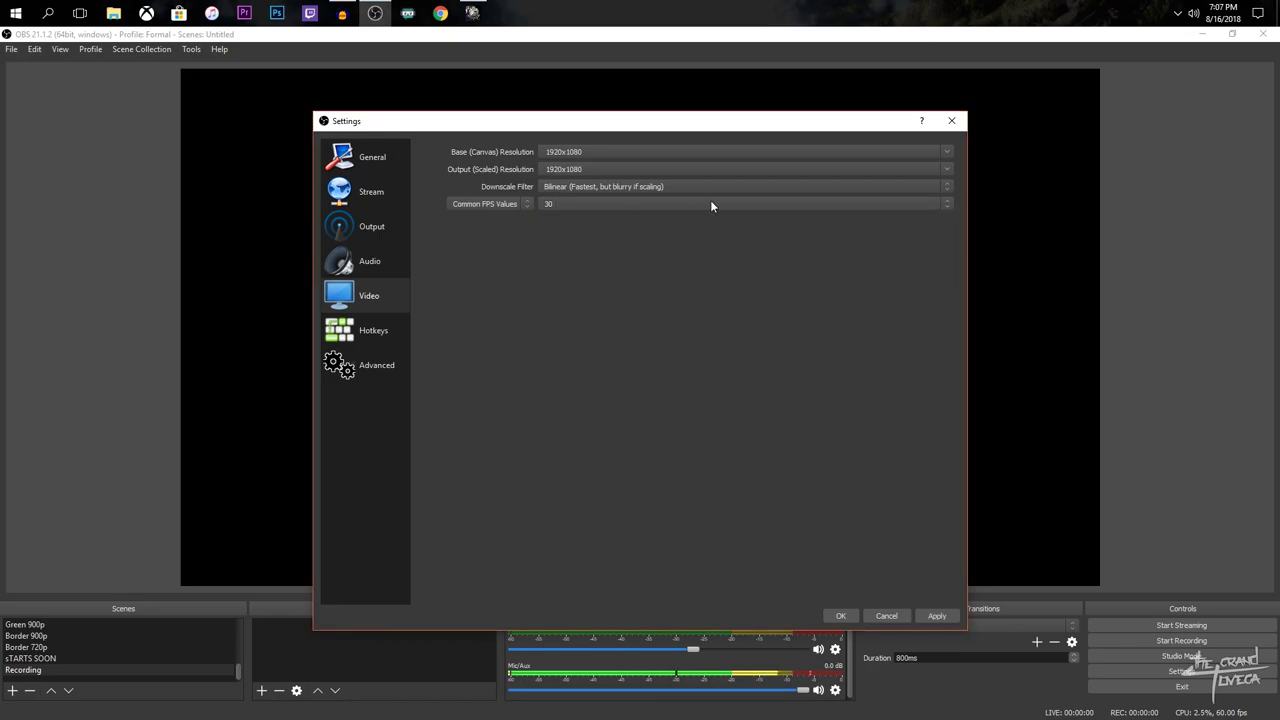
left_click(945, 203)
left_click(583, 275)
- Open the output settings and compare the Simple and Advanced output modes, ending on Advanced
left_click(380, 230)
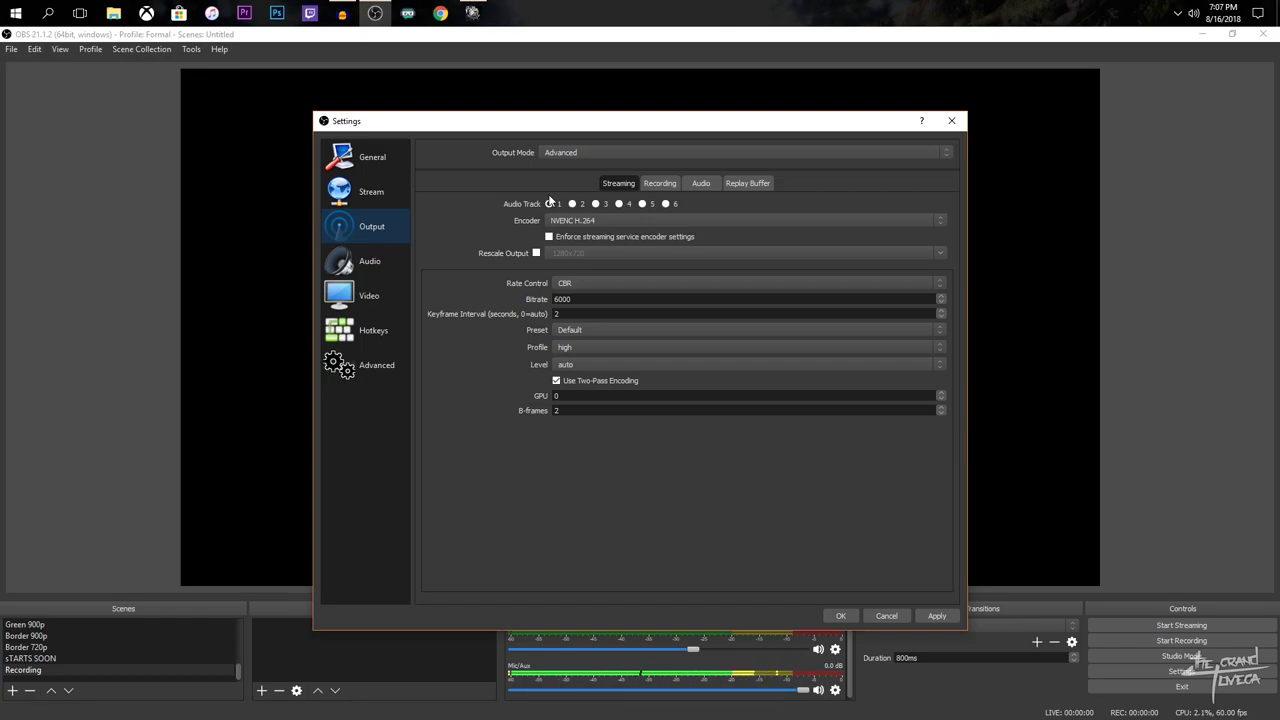
left_click(601, 153)
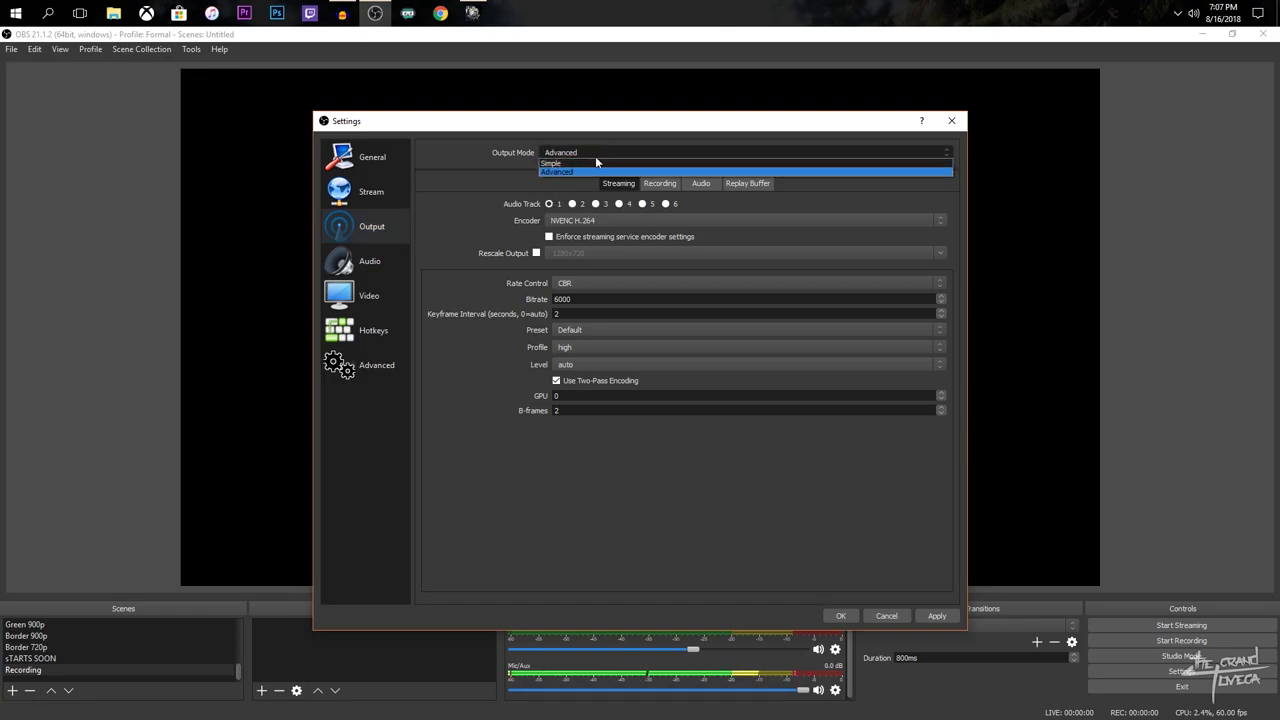
left_click(576, 163)
left_click(574, 154)
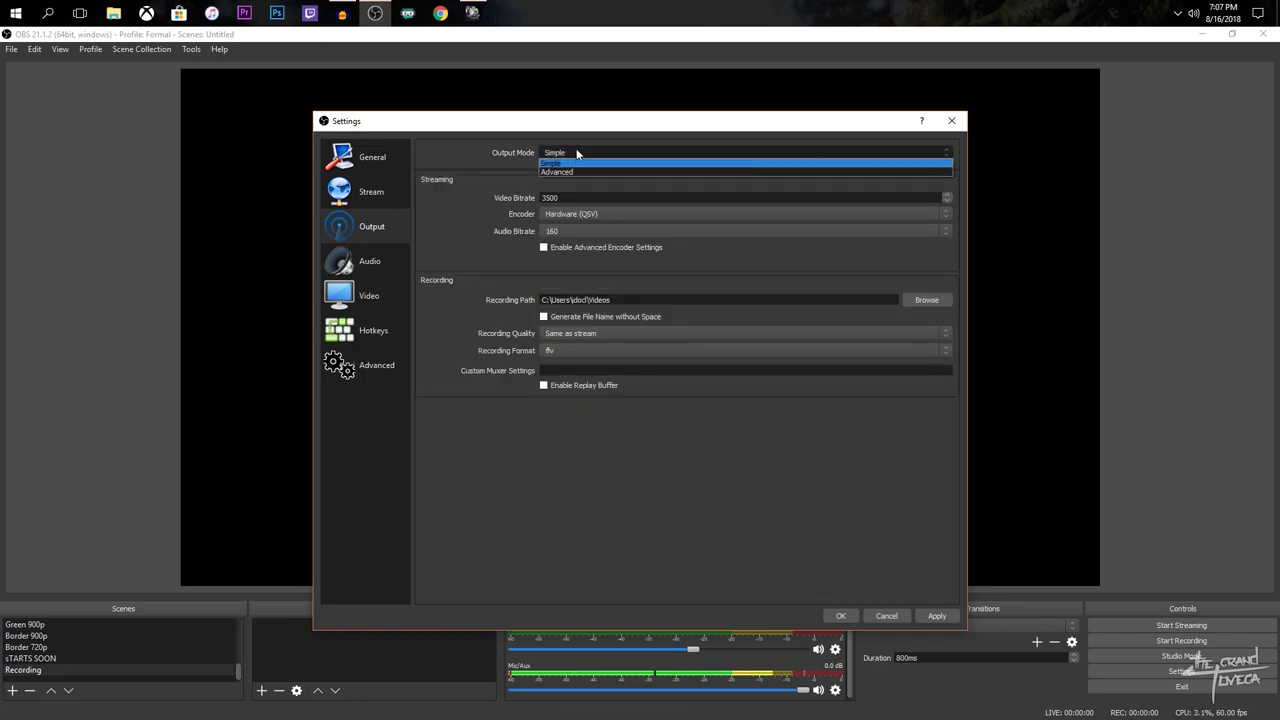
left_click(564, 174)
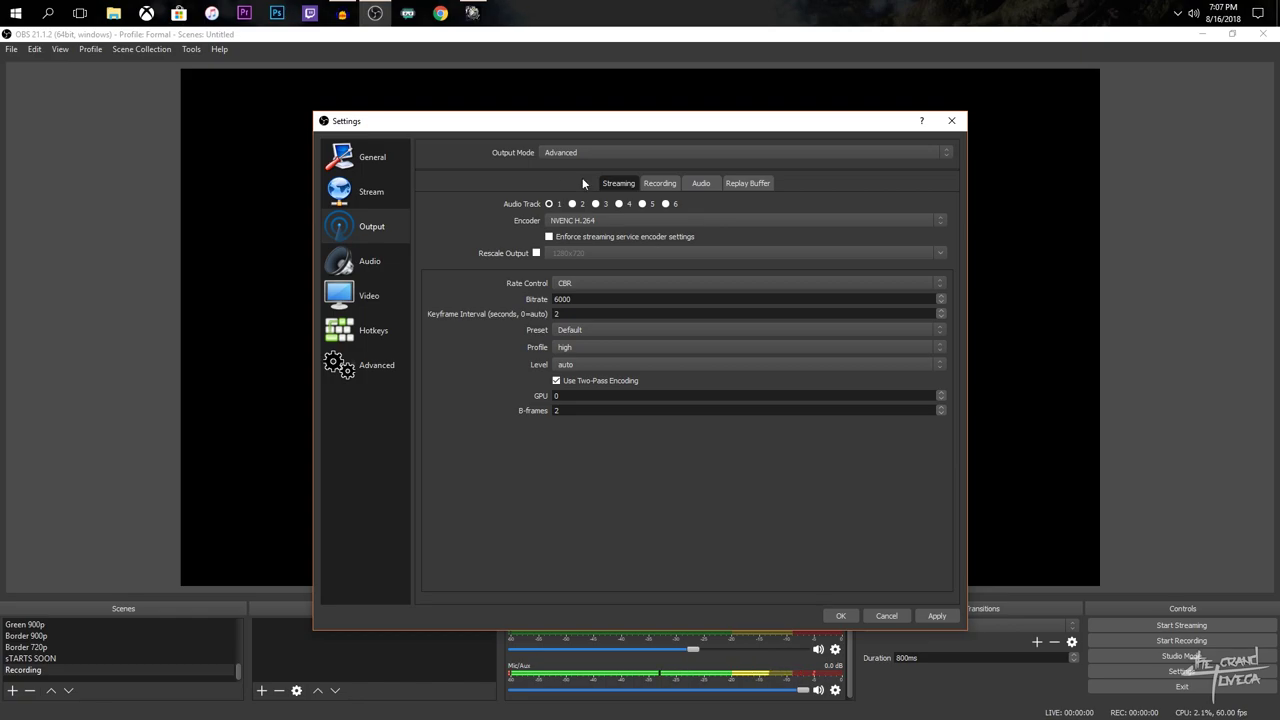
- Open the recording output settings and examine the Recording Format choices, keeping mp4
left_click(662, 183)
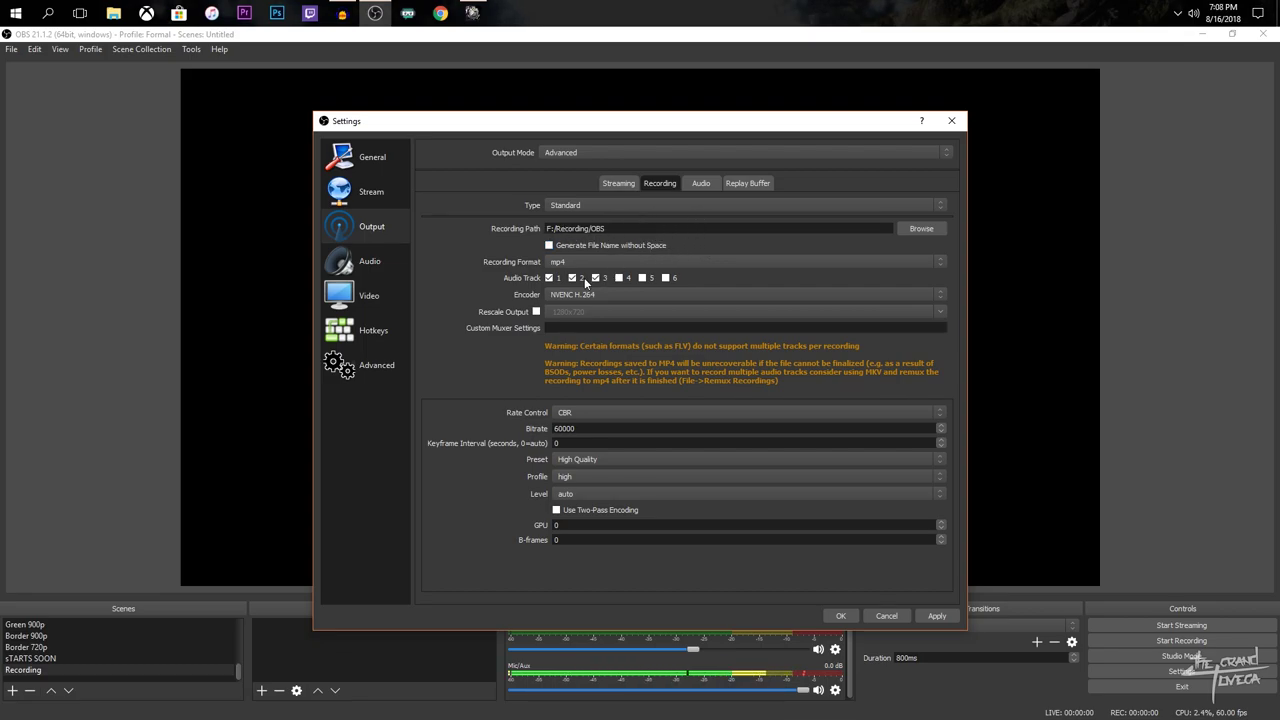
left_click(756, 264)
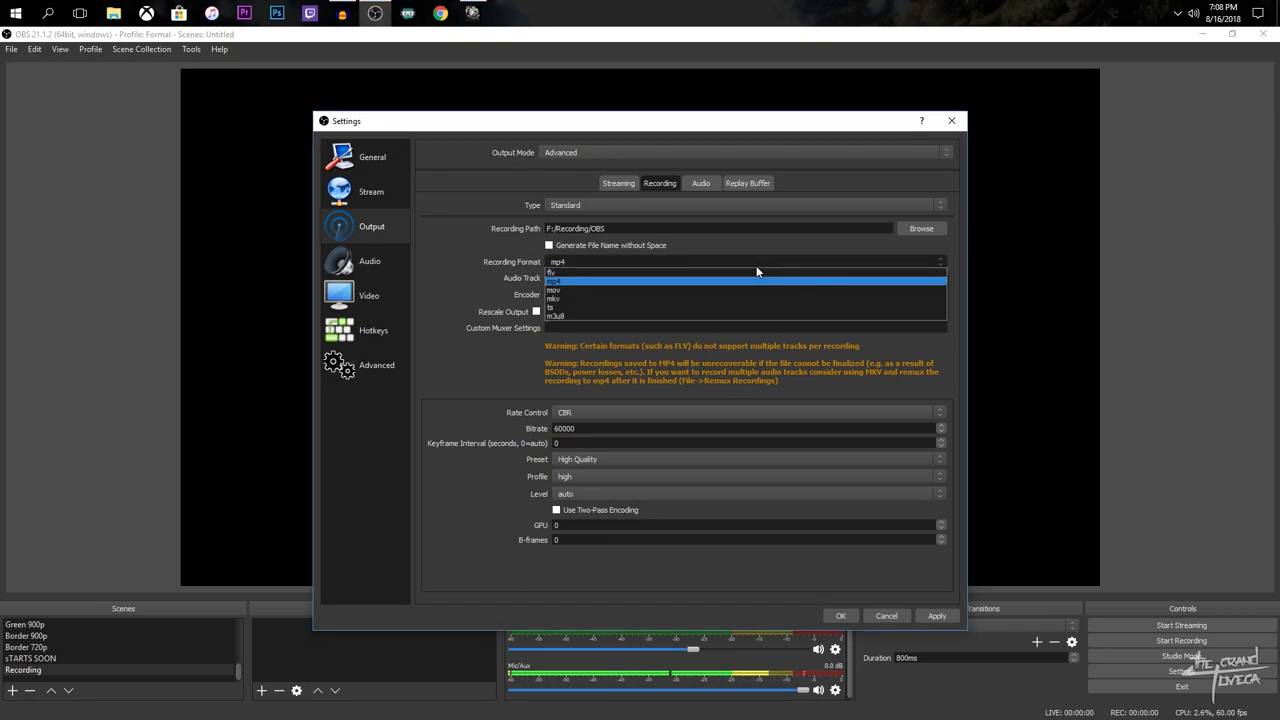
left_click(591, 282)
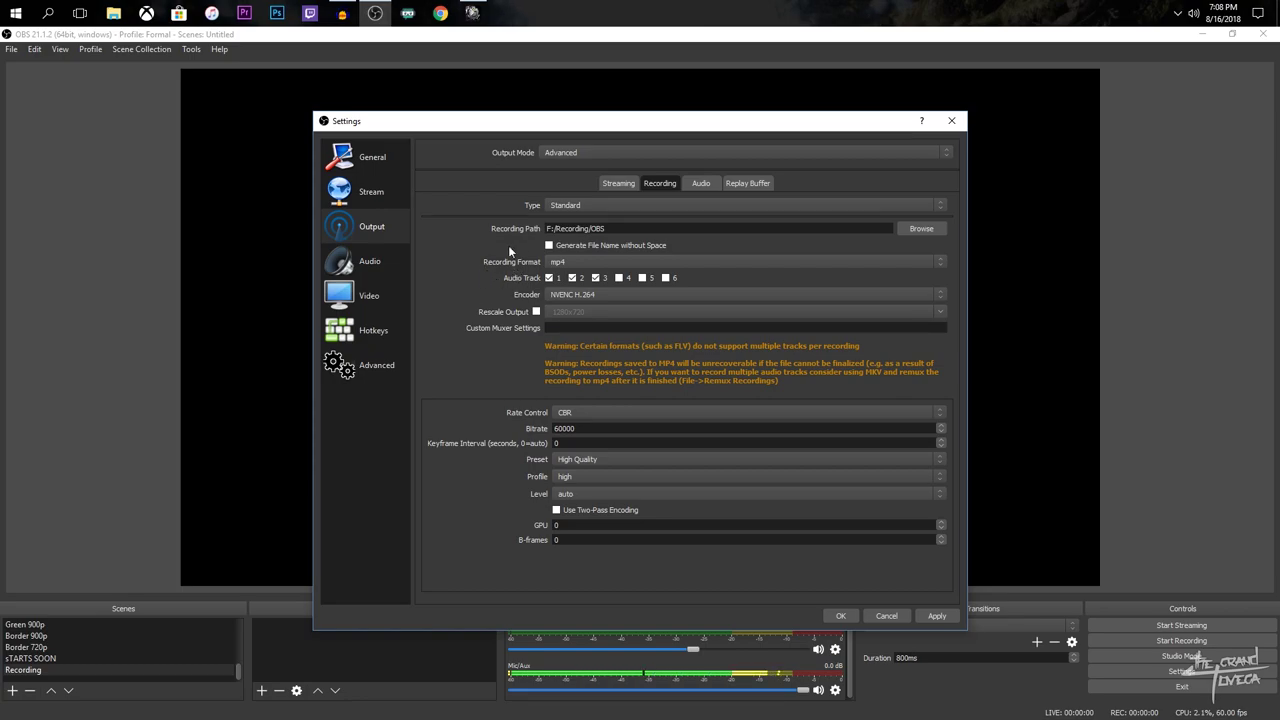
left_click(568, 261)
left_click(567, 258)
left_click(558, 262)
left_click(560, 262)
left_click(560, 262)
left_click(560, 262)
left_click(560, 261)
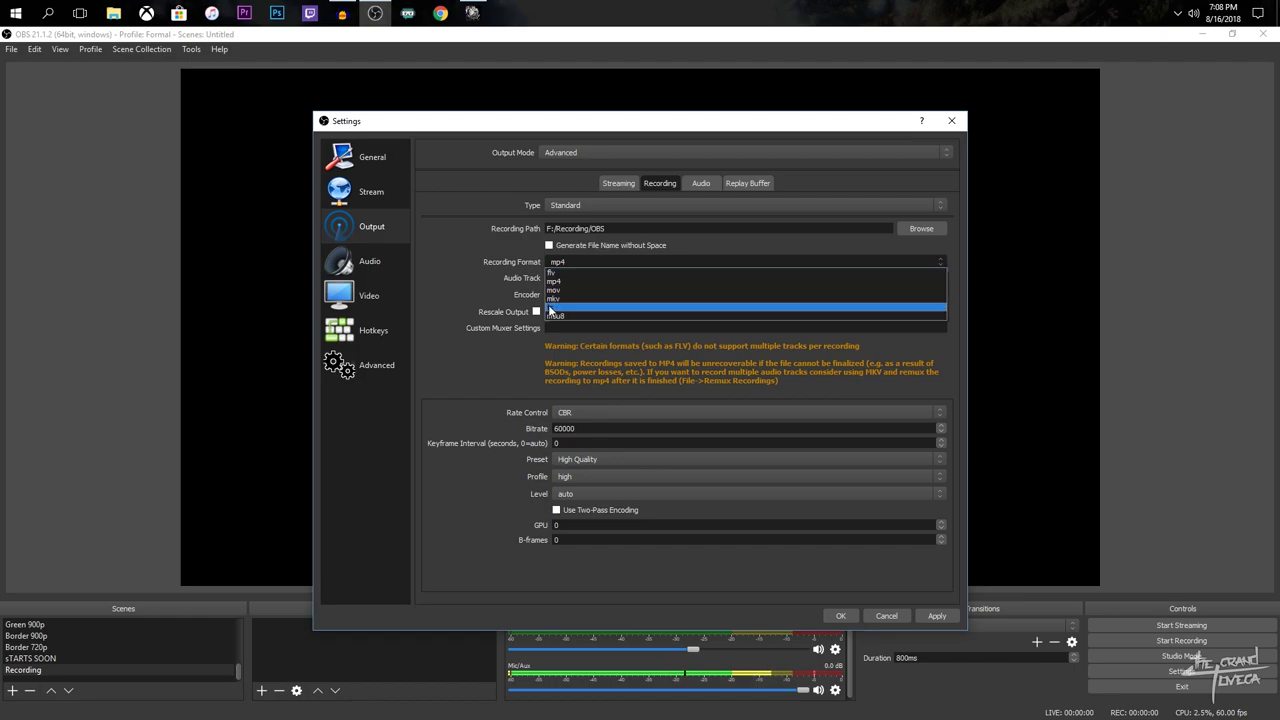
left_click(475, 262)
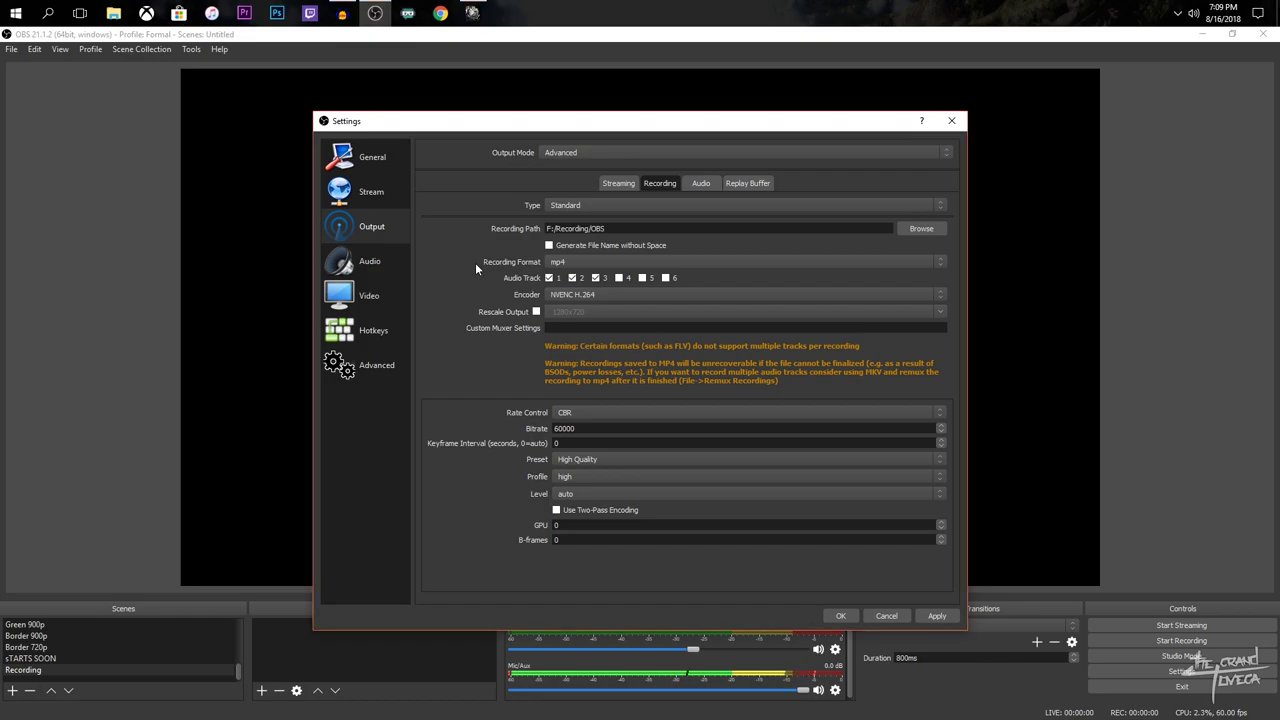
left_click(617, 264)
left_click(617, 264)
left_click(617, 264)
left_click(604, 264)
- Review the audio track selection for the recording, keeping tracks 1, 2 and 3 enabled
left_click(596, 278)
left_click(596, 278)
left_click(619, 278)
left_click(642, 278)
left_click(665, 278)
left_click(596, 278)
left_click(619, 278)
left_click(642, 278)
left_click(665, 278)
left_click(596, 278)
- Examine the encoder choices for the recording, keeping NVENC H.264
left_click(580, 294)
left_click(580, 294)
left_click(580, 294)
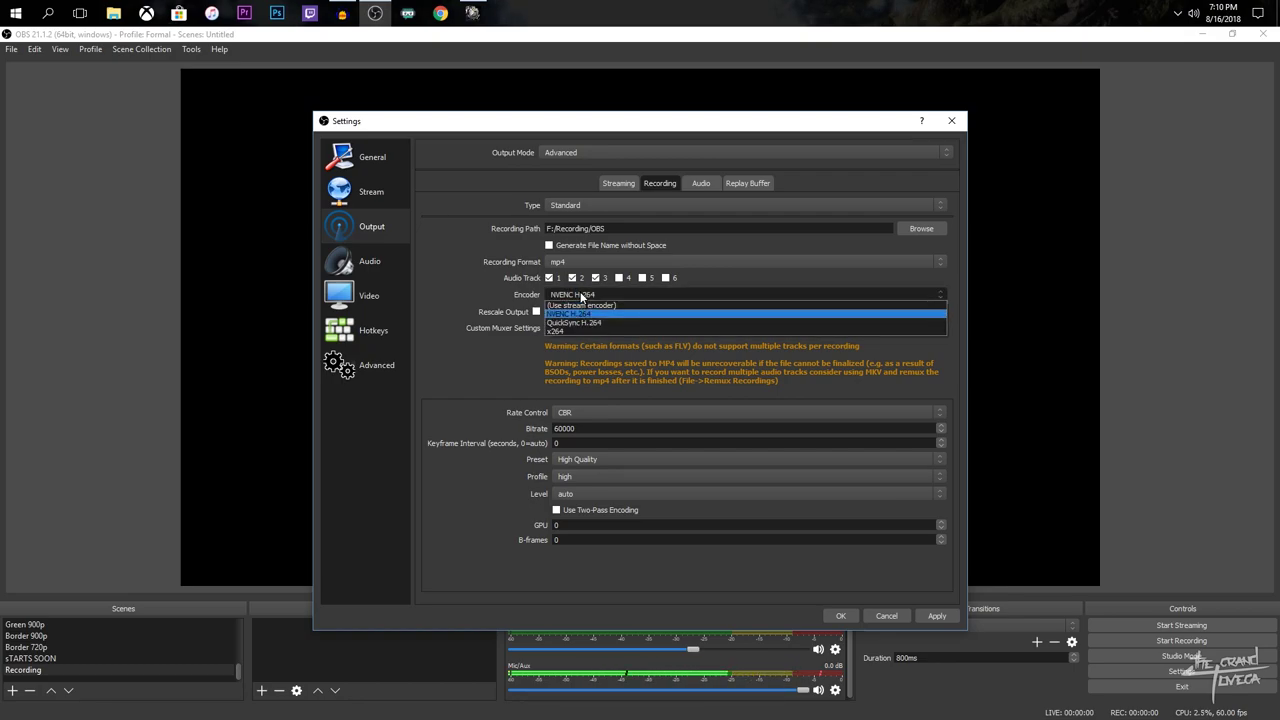
left_click(580, 294)
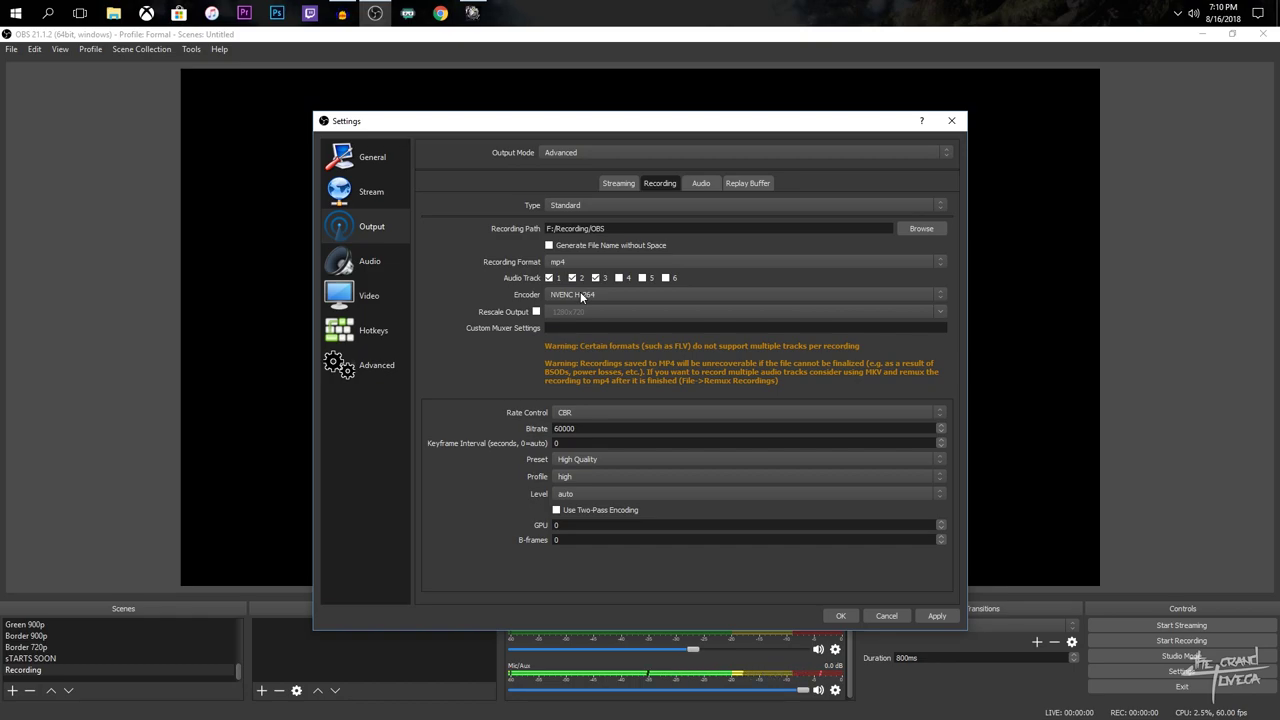
left_click(580, 294)
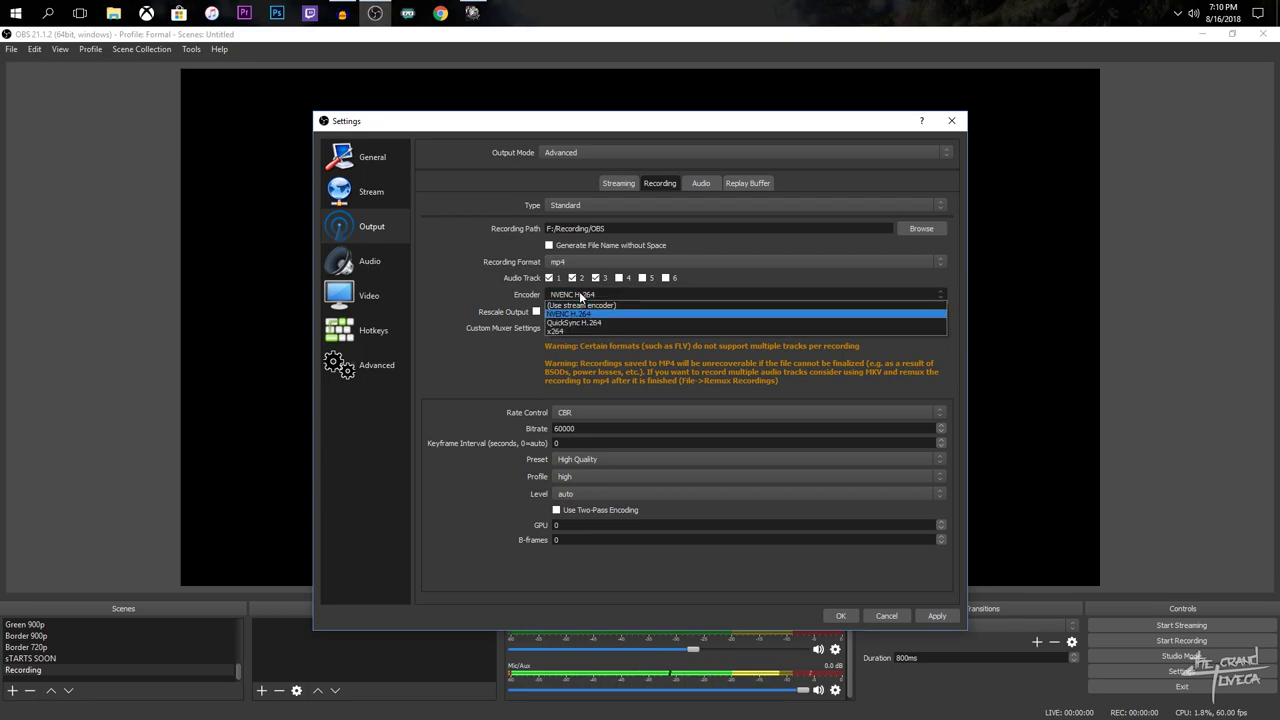
left_click(580, 296)
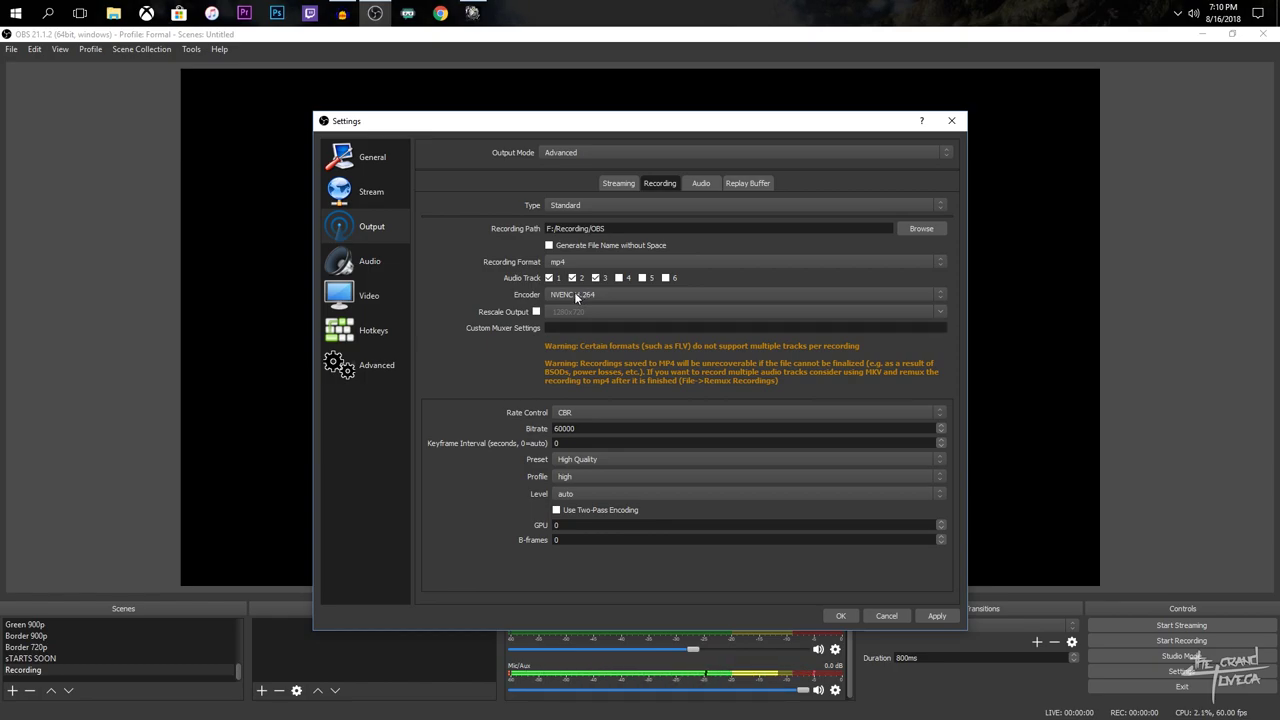
left_click(576, 297)
left_click(576, 297)
left_click(565, 296)
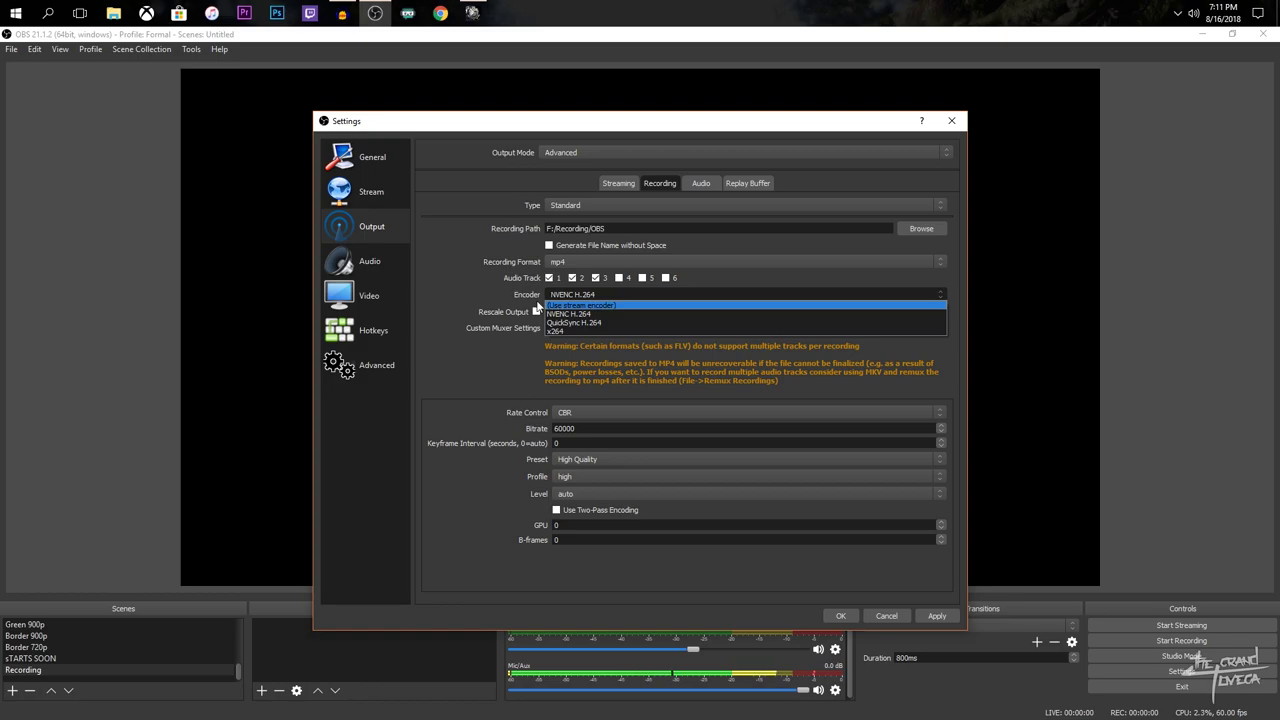
left_click(472, 302)
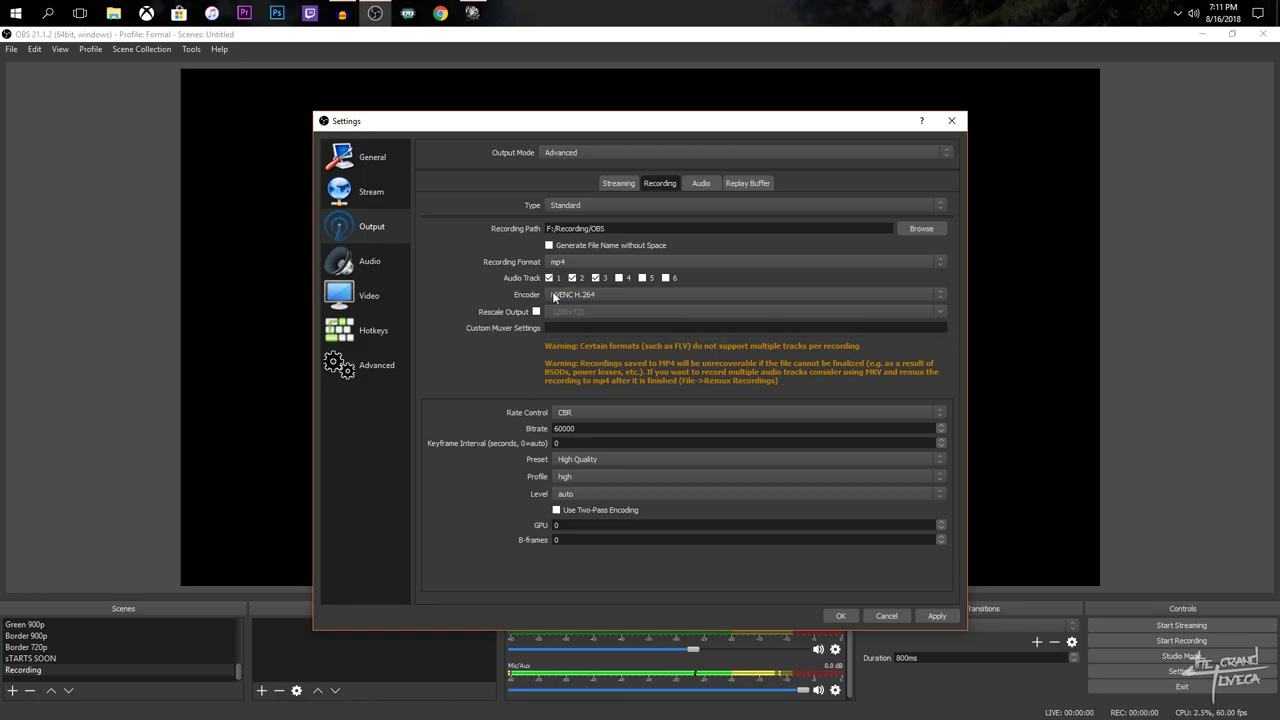
left_click(576, 296)
left_click(576, 296)
left_click(576, 296)
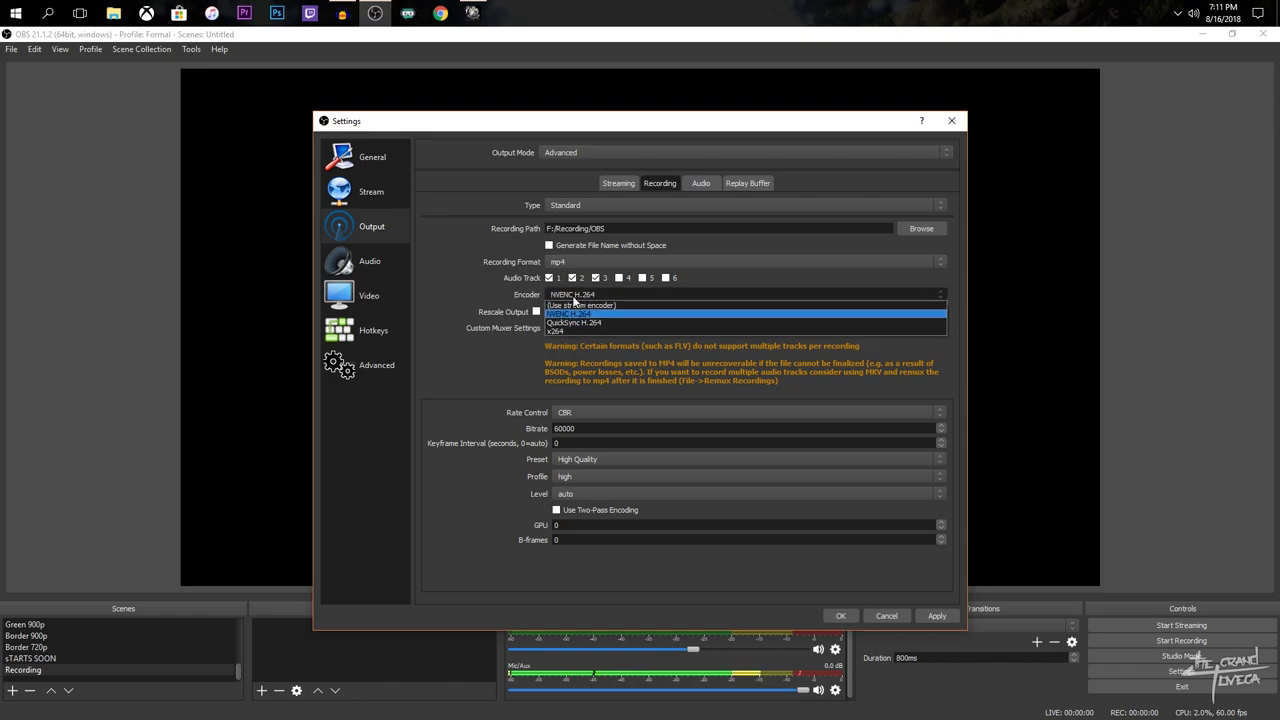
left_click(527, 328)
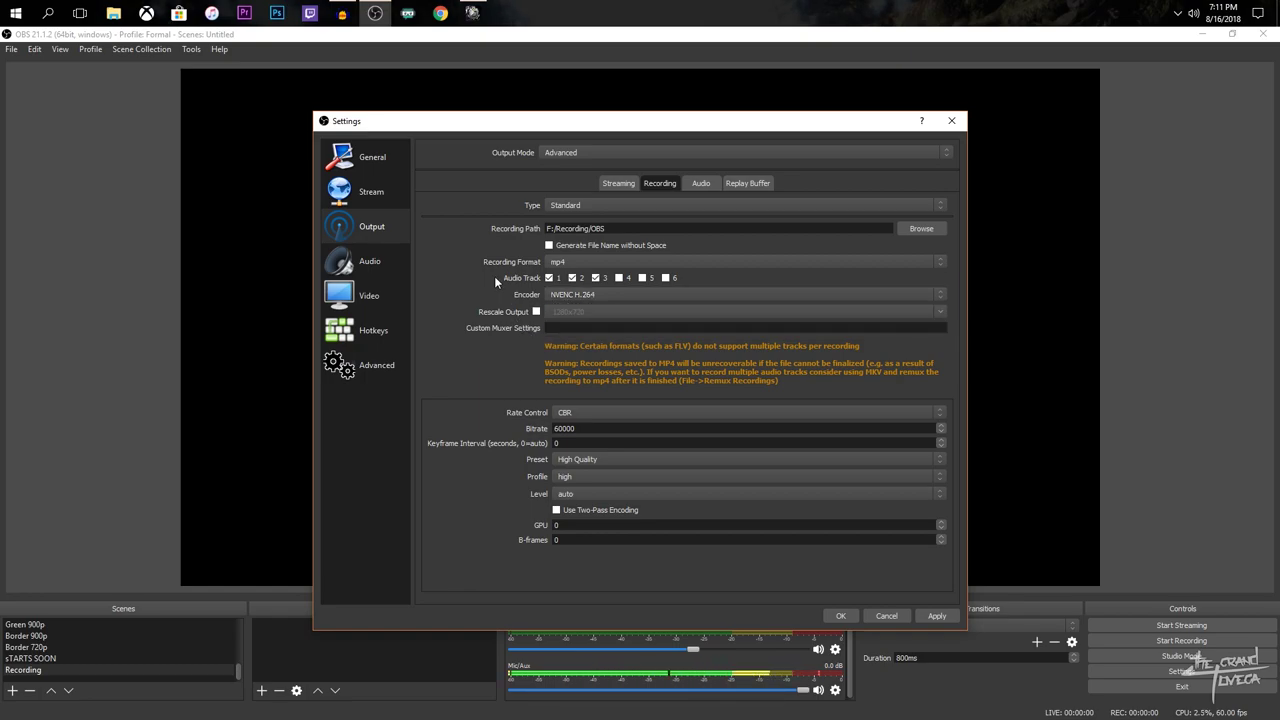
left_click(603, 294)
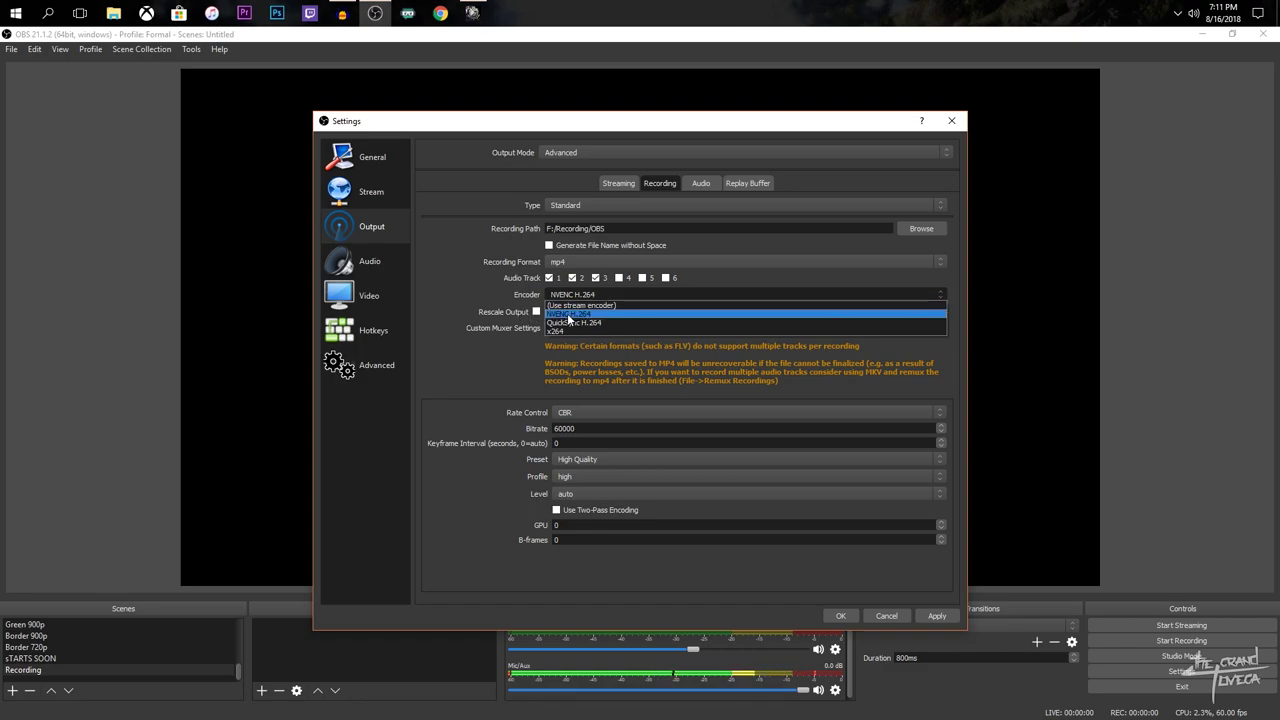
left_click(569, 318)
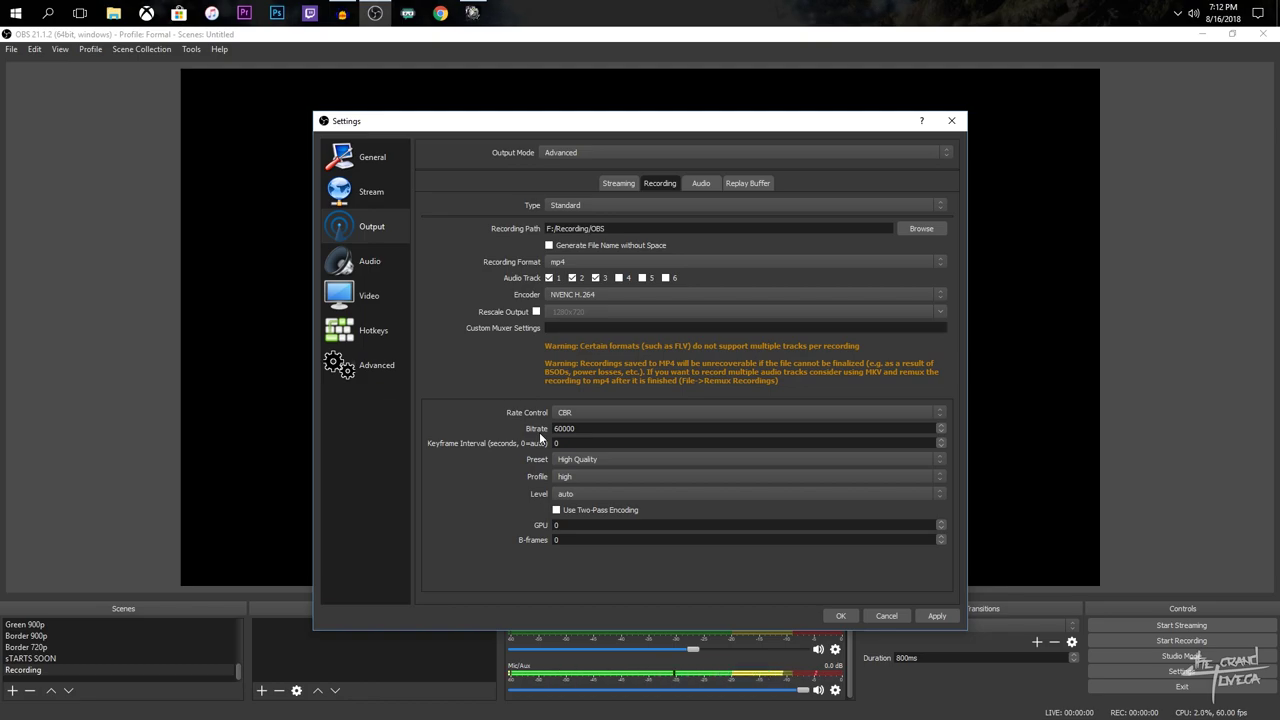
- Examine the Rate Control choices for the recording, keeping CBR
left_click(594, 410)
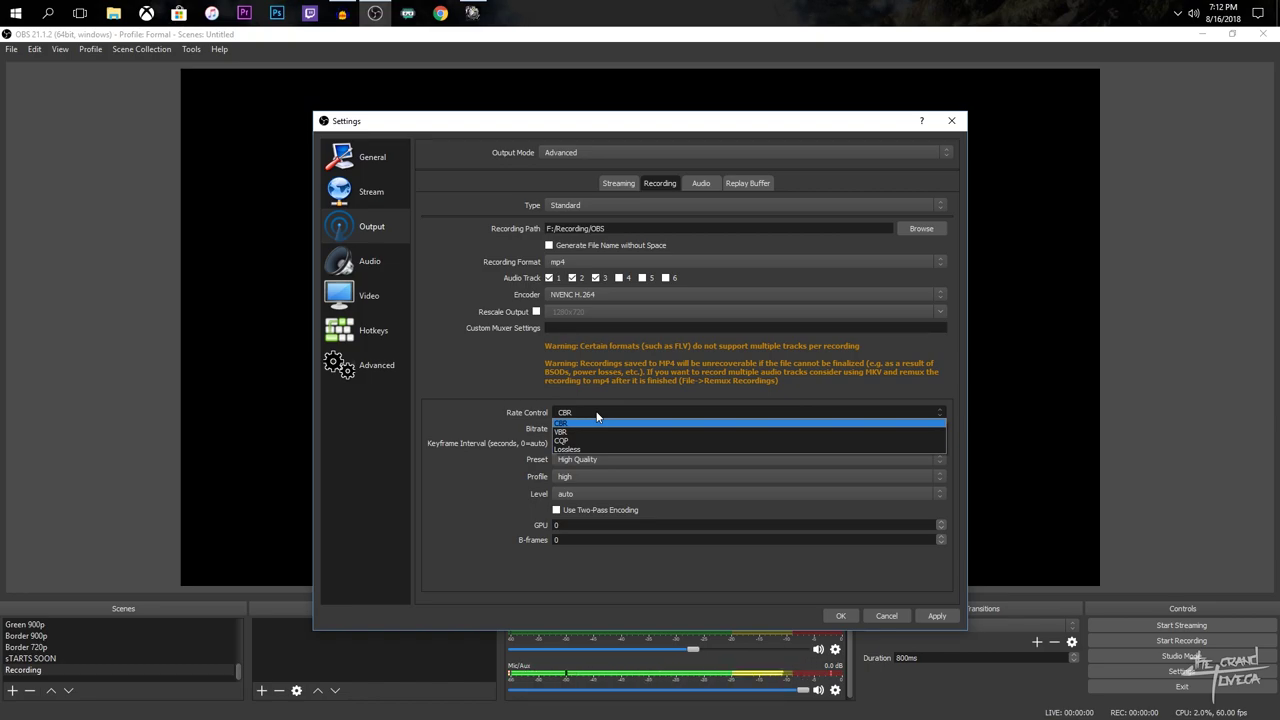
left_click(509, 422)
left_click(567, 413)
left_click(567, 416)
left_click(566, 413)
left_click(564, 412)
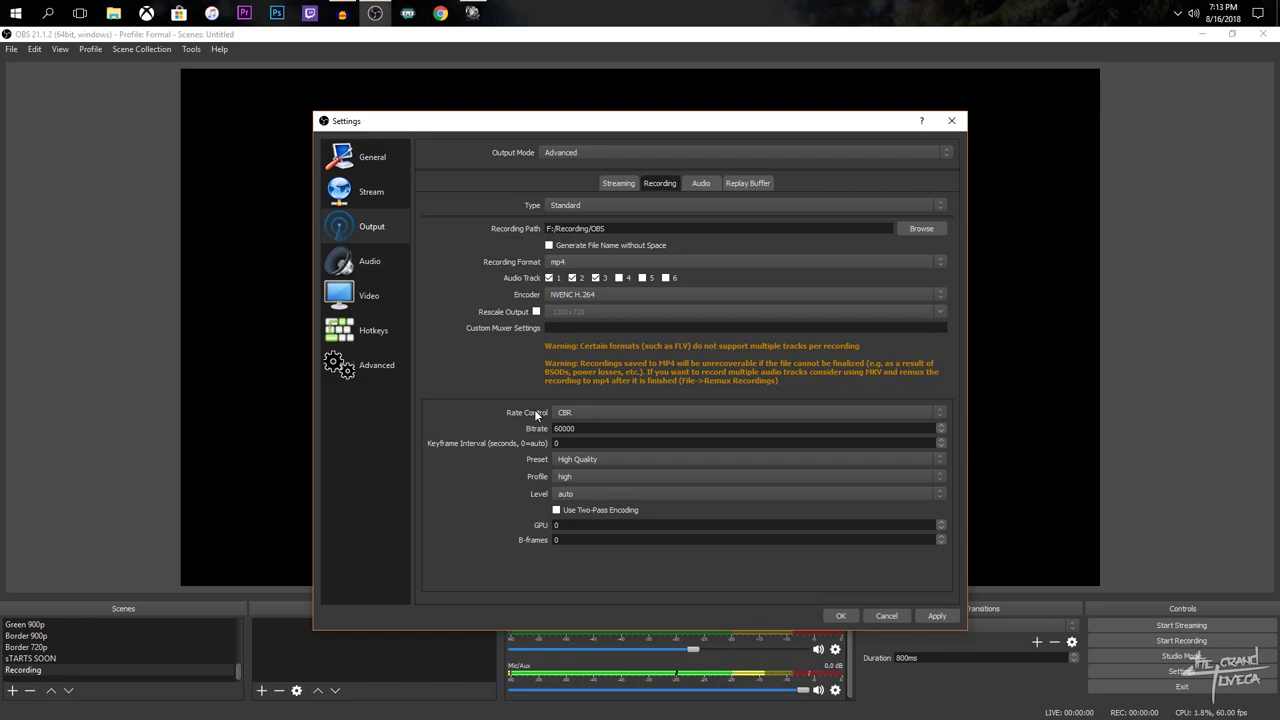
left_click(585, 414)
left_click(594, 405)
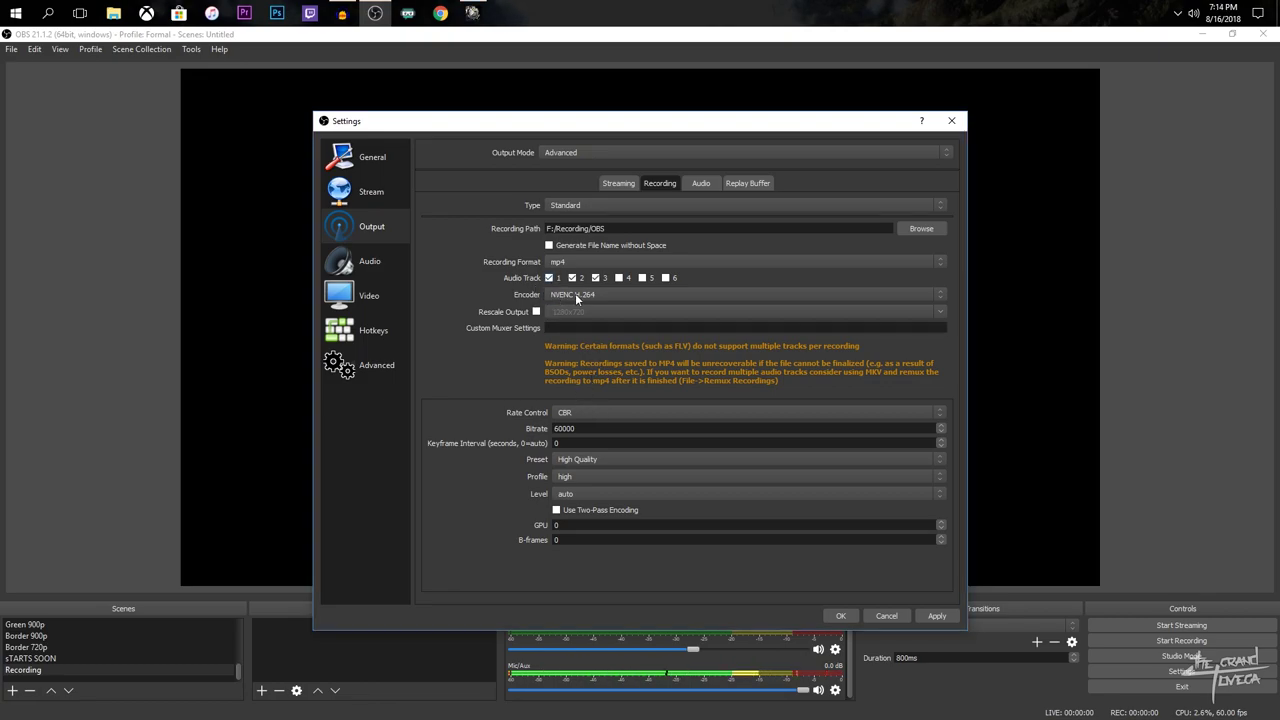
- Review the recording's bitrate, keyframe interval, preset and profile, keeping the High Quality preset and high profile, and confirm the settings
left_click(582, 430)
left_click(560, 442)
left_click(571, 460)
left_click(571, 460)
left_click(558, 482)
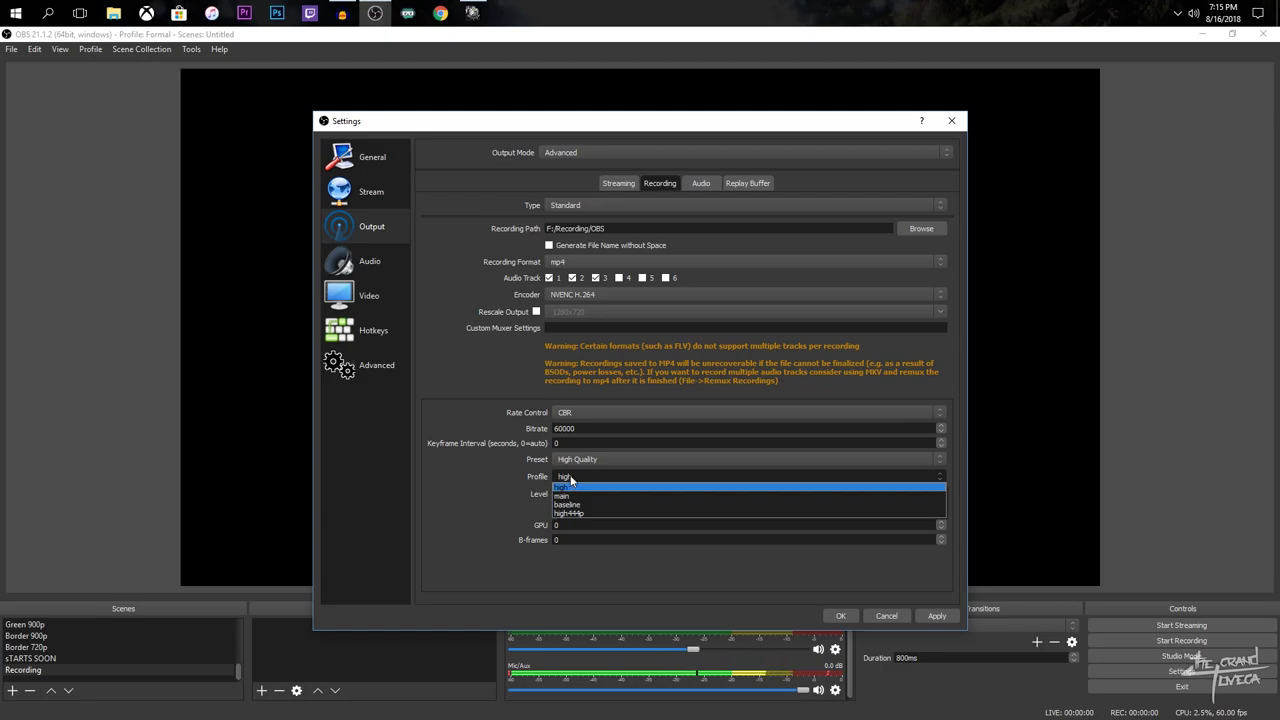
left_click(570, 477)
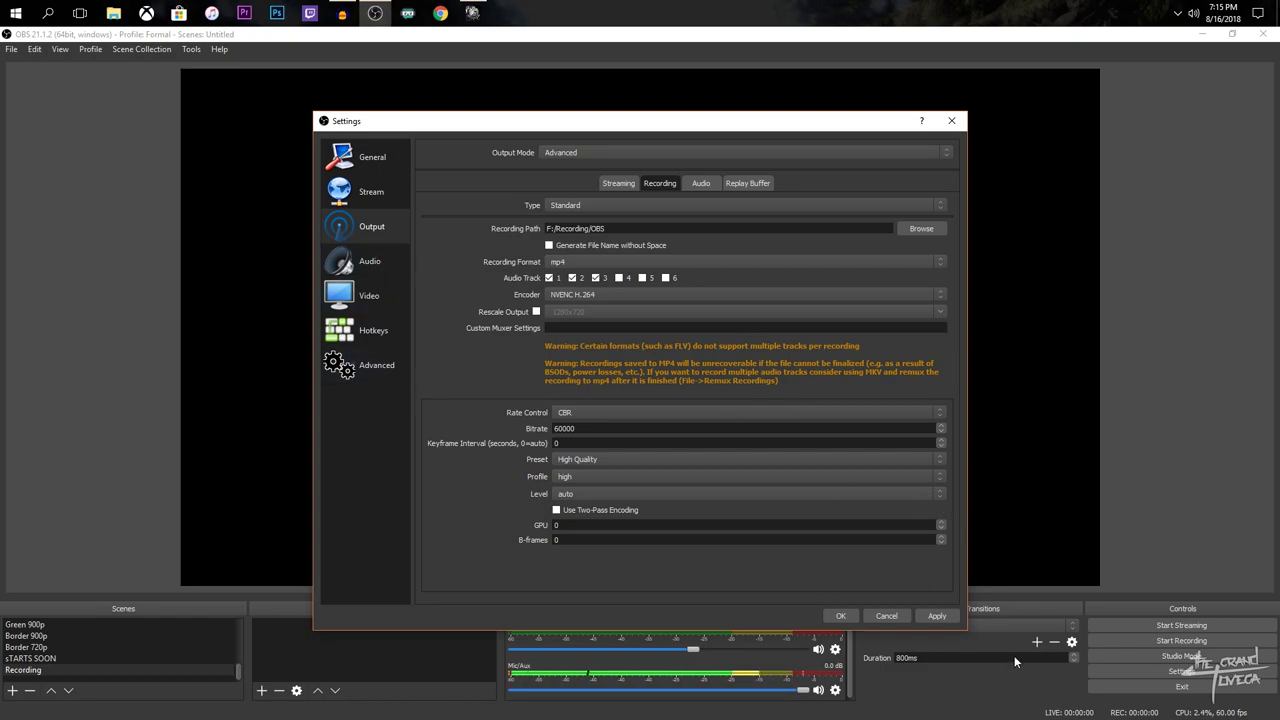
left_click(830, 615)
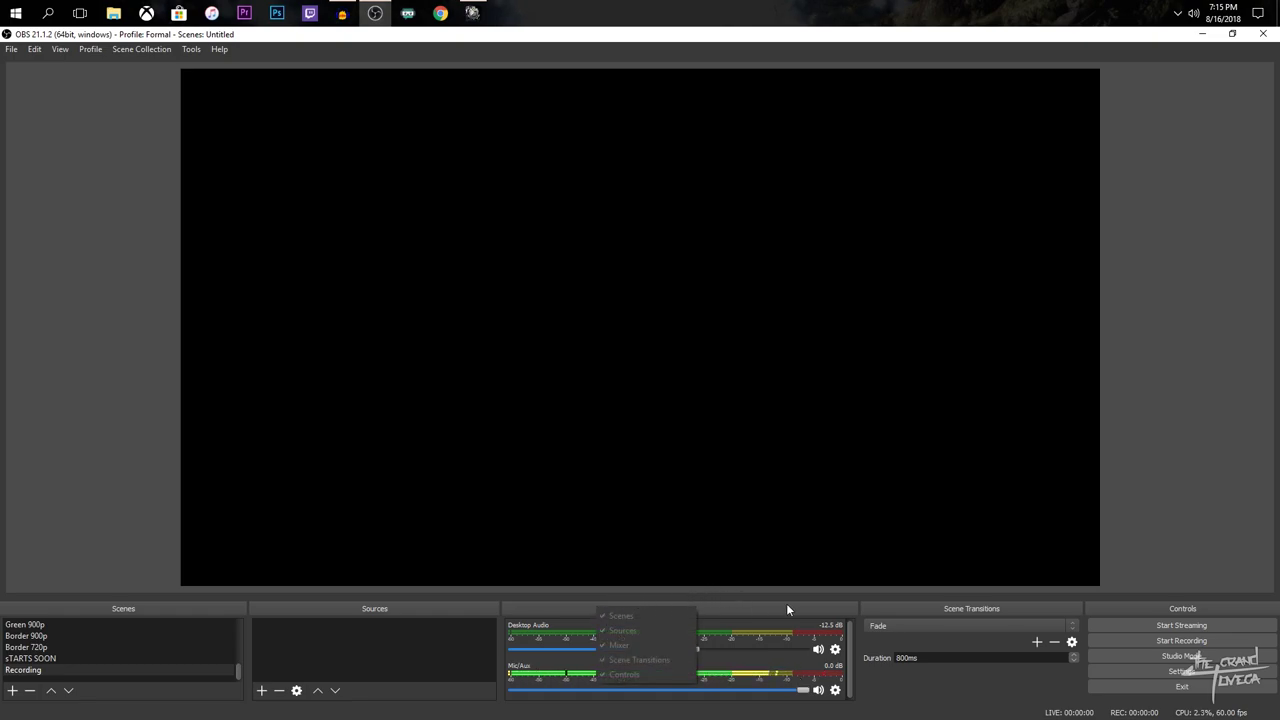
- Open the Advanced Audio Properties from the Desktop Audio mixer channel and shift the dialog slightly
right_click(784, 653)
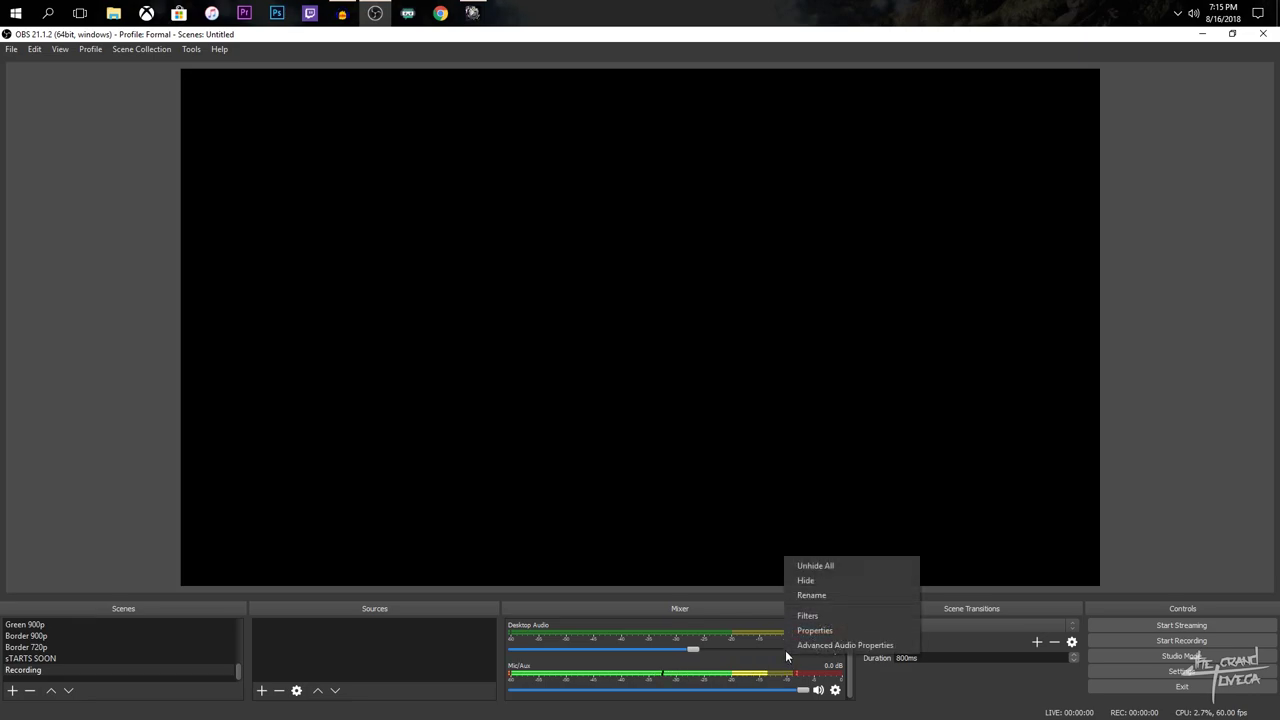
left_click(800, 645)
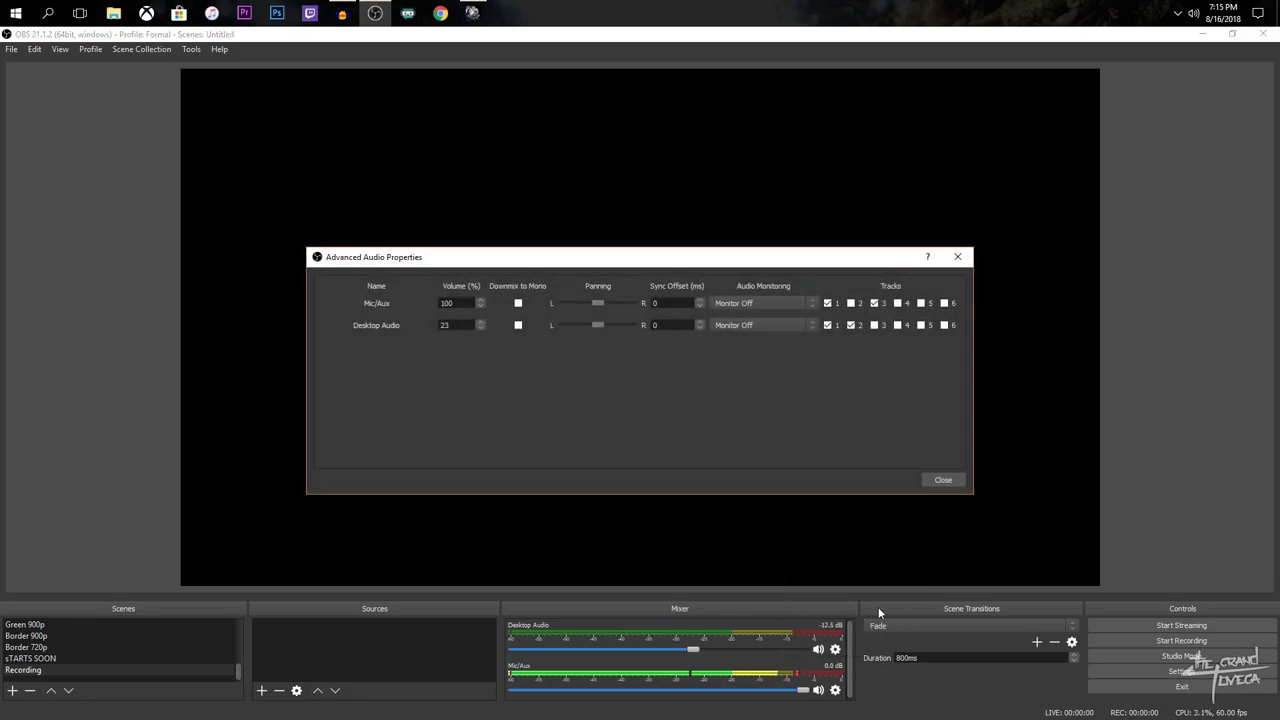
left_click_drag(363, 264, 337, 258)
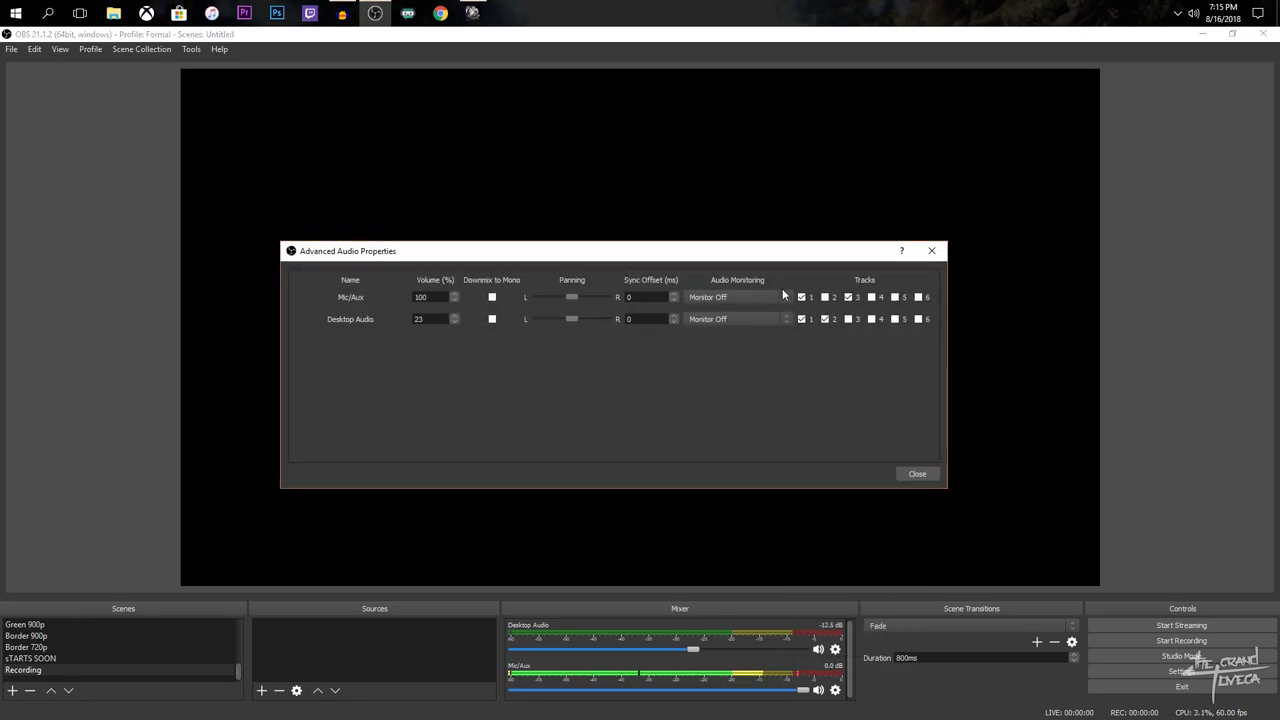
- Review the track assignments for Mic/Aux and Desktop Audio, then close the Advanced Audio Properties
left_click_drag(759, 262, 722, 264)
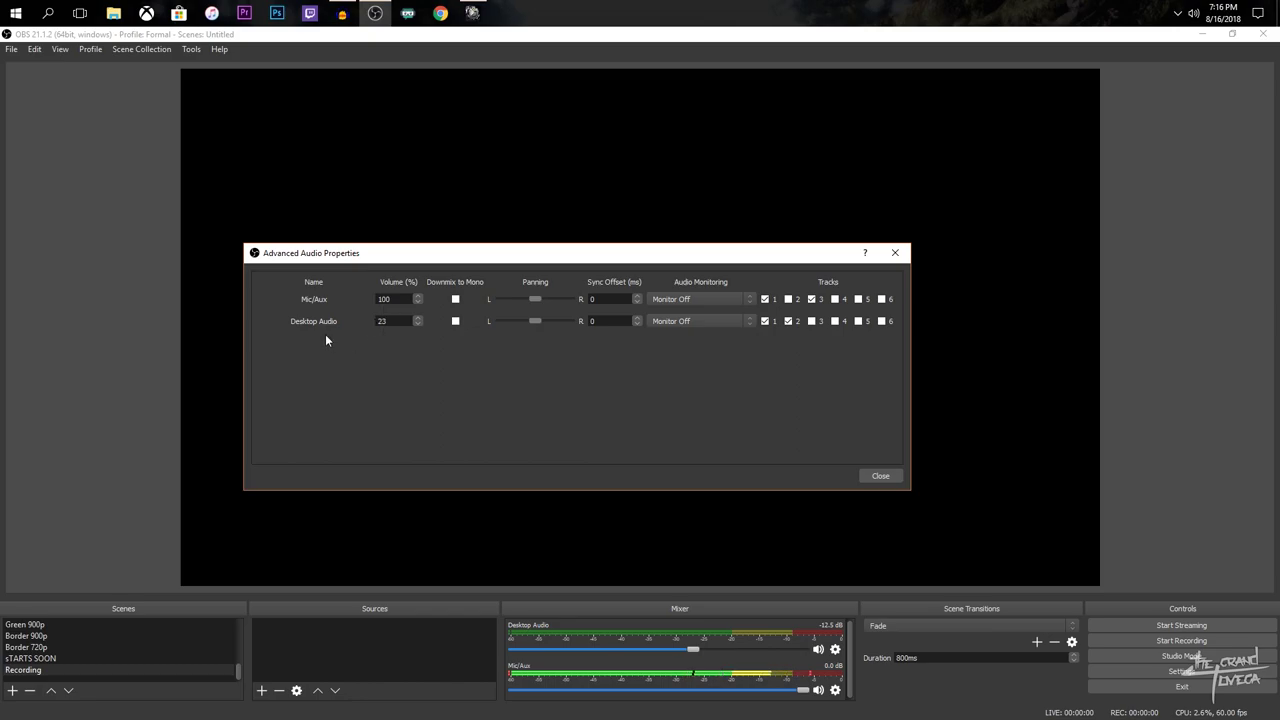
left_click(787, 321)
left_click(879, 476)
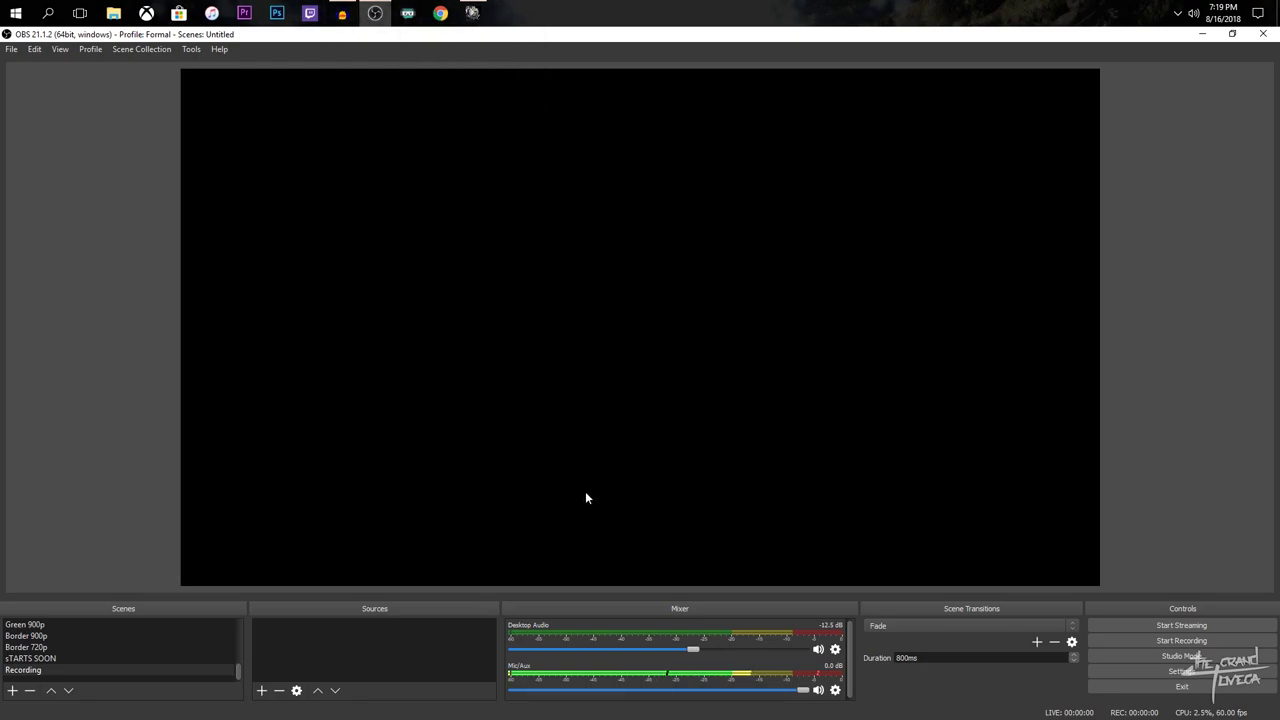
- Add a new Game Capture source to the Recording scene, keeping the Capture any fullscreen application mode
right_click(326, 650)
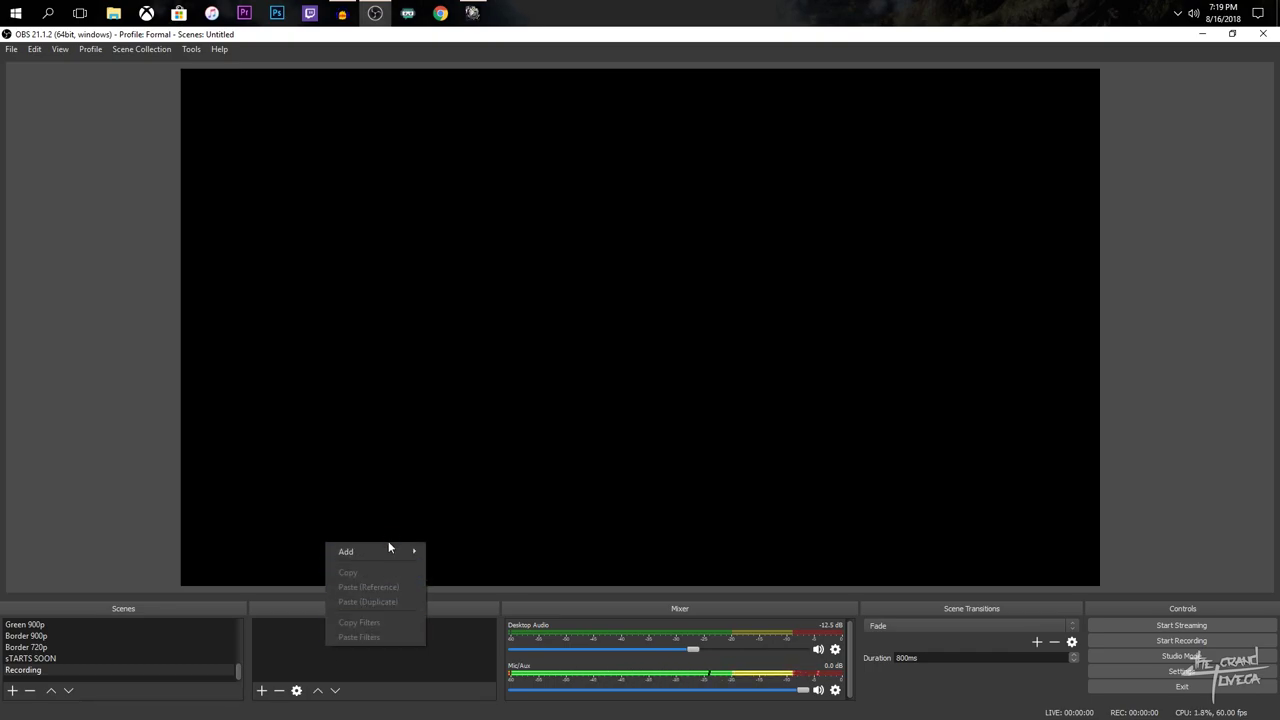
mouse_move(387, 552)
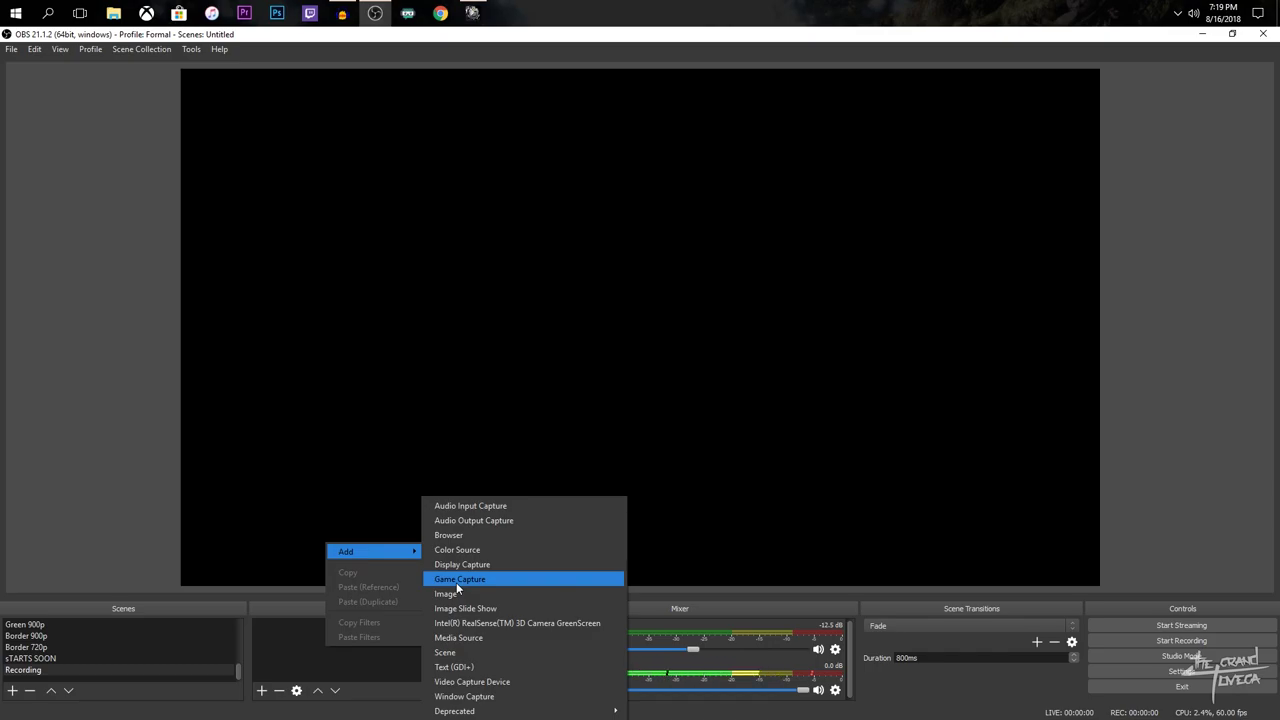
left_click(456, 579)
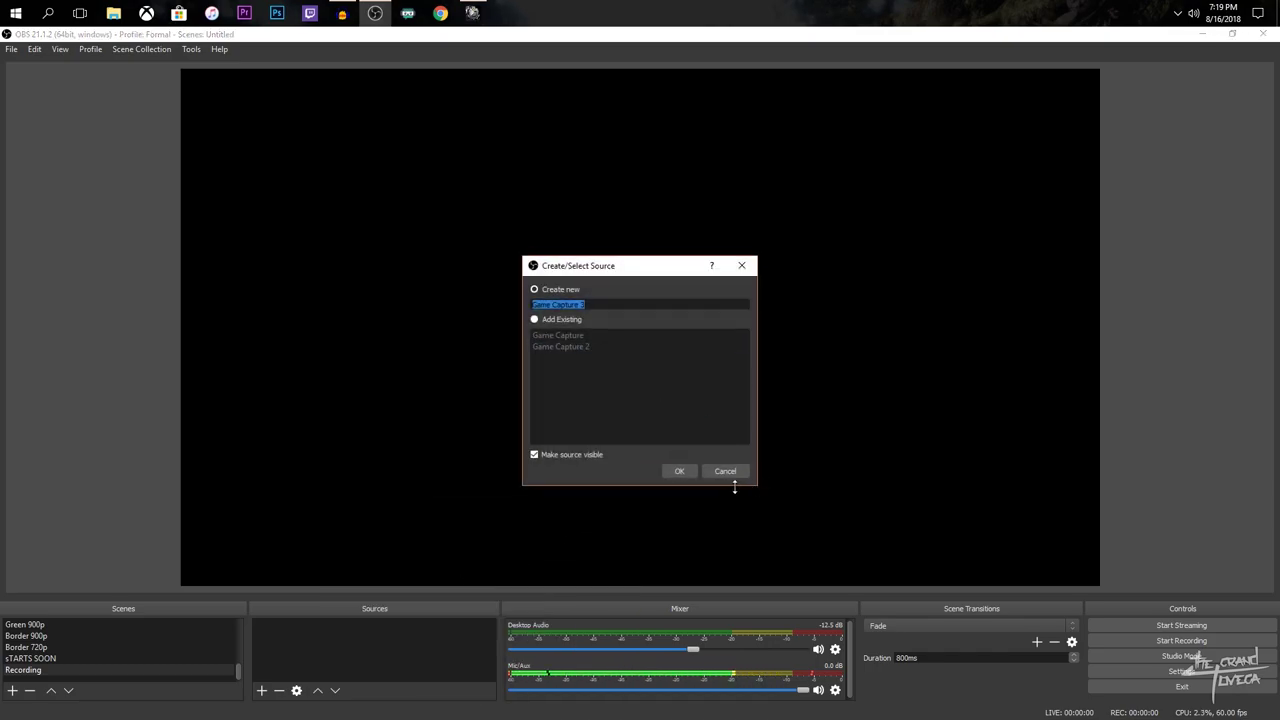
left_click(688, 476)
left_click(524, 462)
left_click(524, 460)
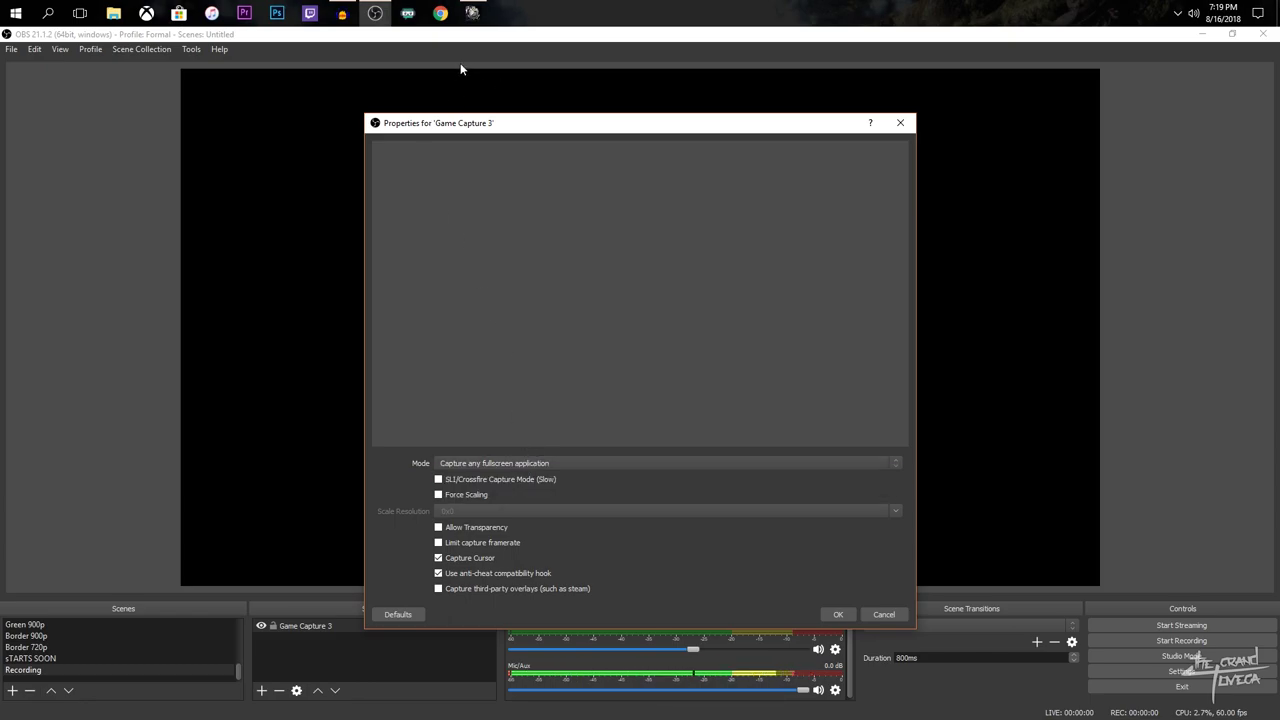
left_click_drag(597, 115, 520, 118)
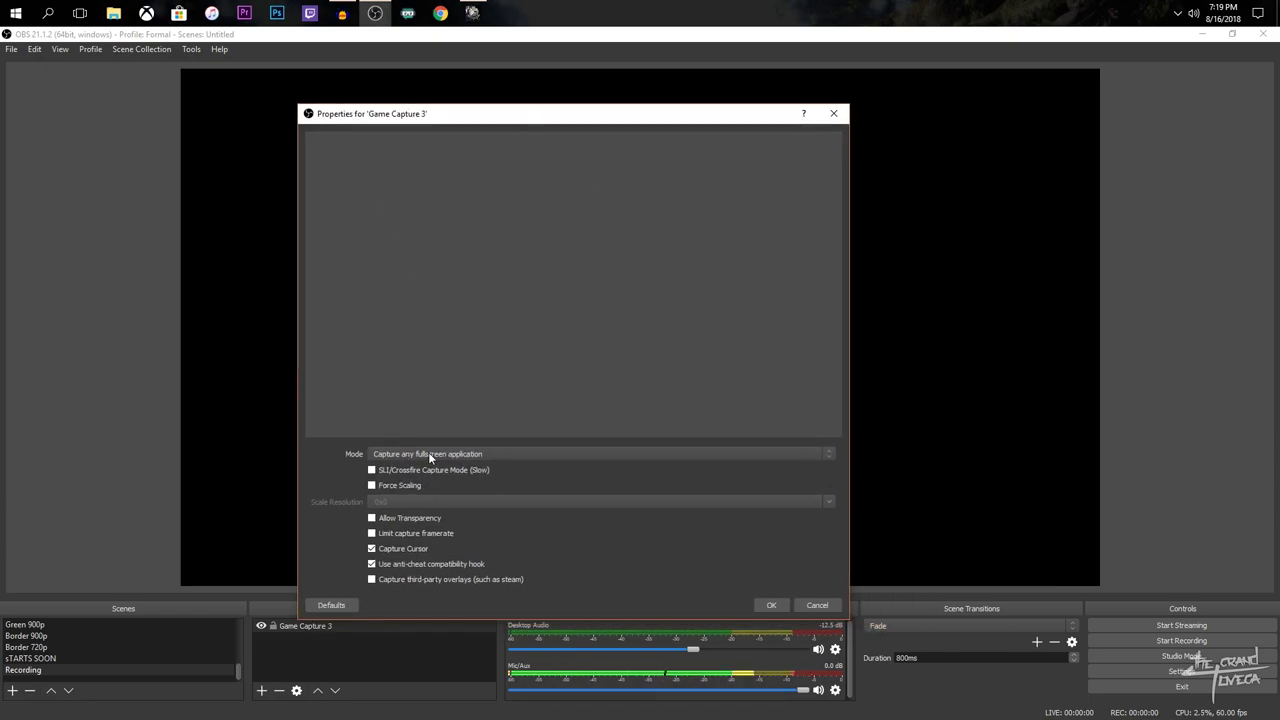
left_click(771, 605)
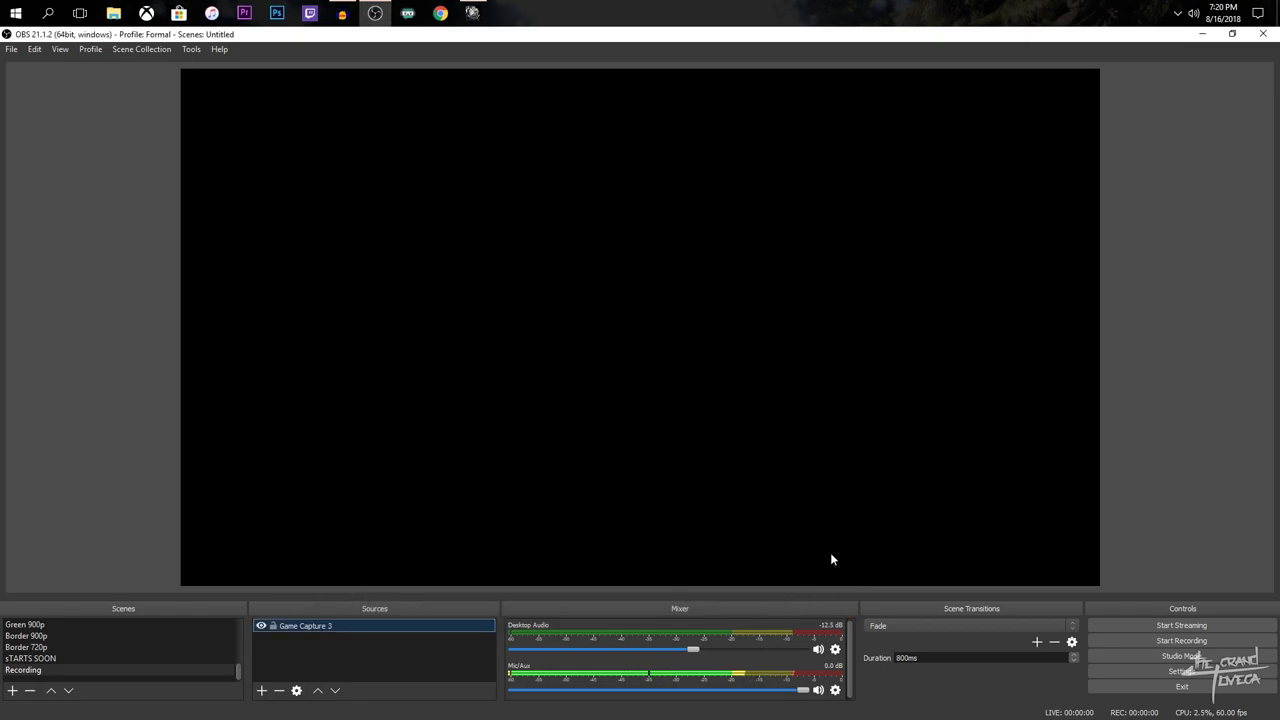
- Switch to Monster Hunter: World so it gets captured, and return to OBS to check the preview
left_click(474, 14)
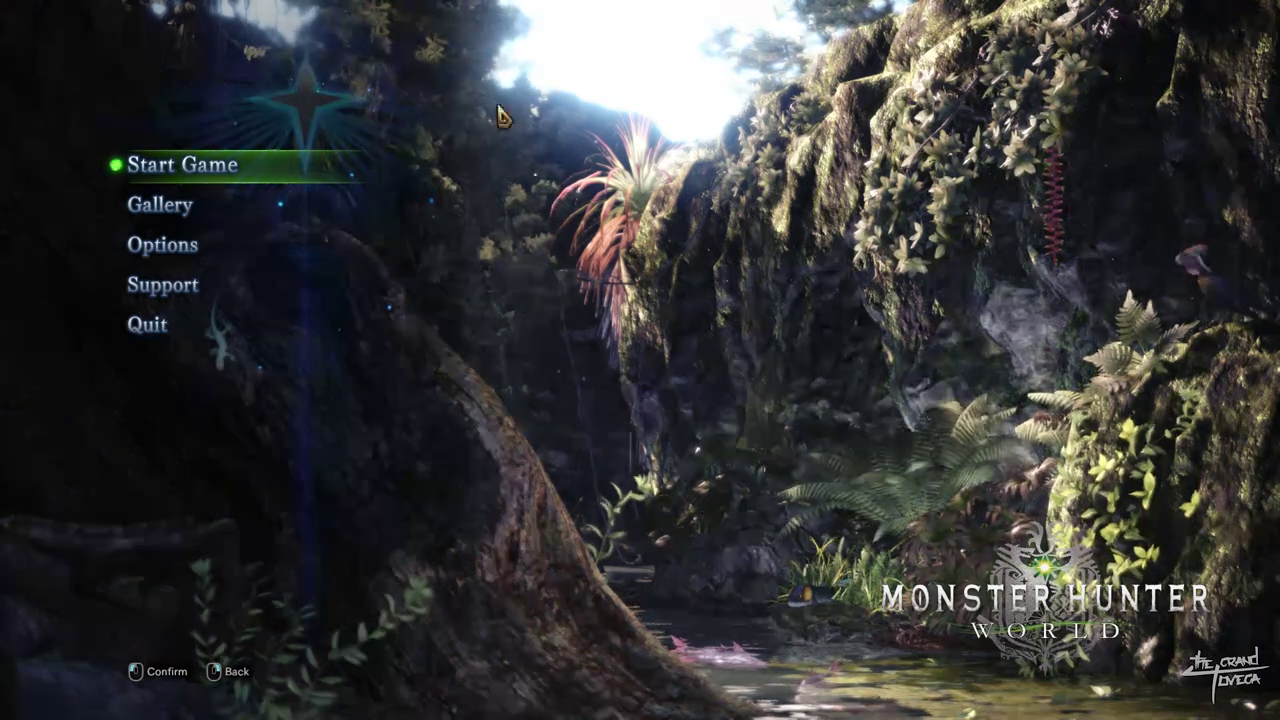
key("super")
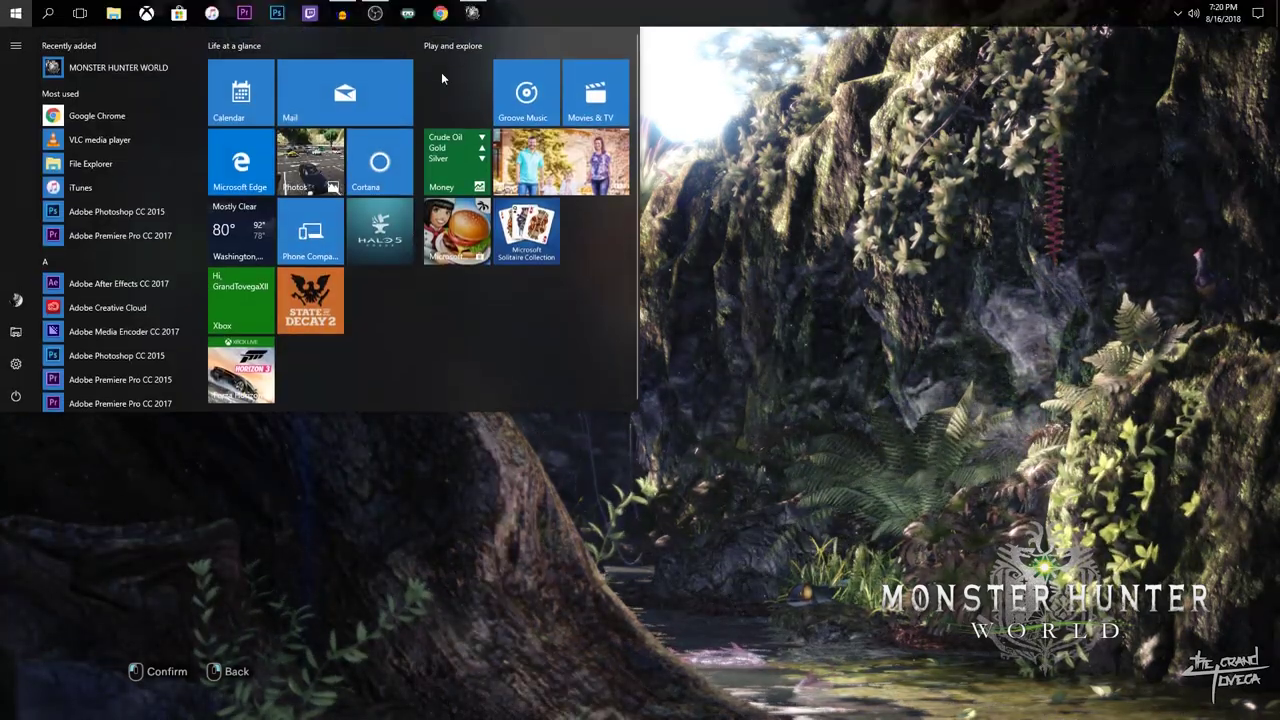
left_click(375, 13)
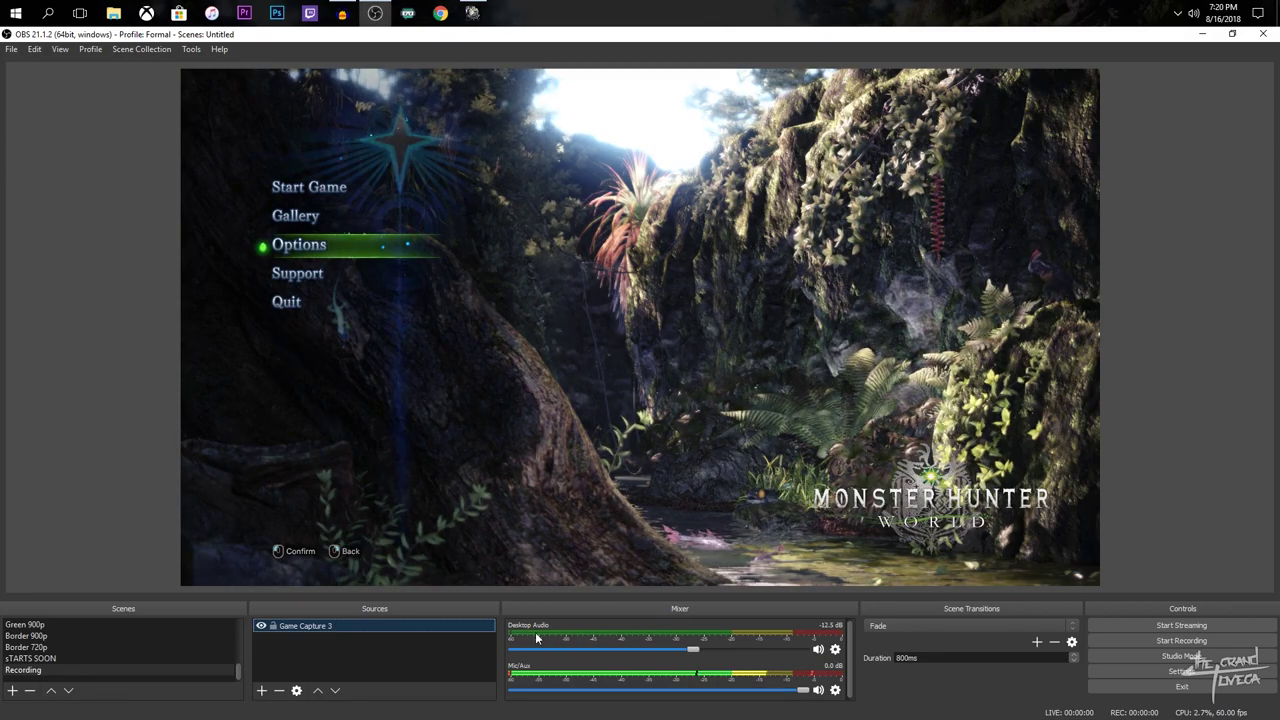
- Unmute Monster Hunter: World in the Windows Volume Mixer and return to OBS
right_click(1193, 13)
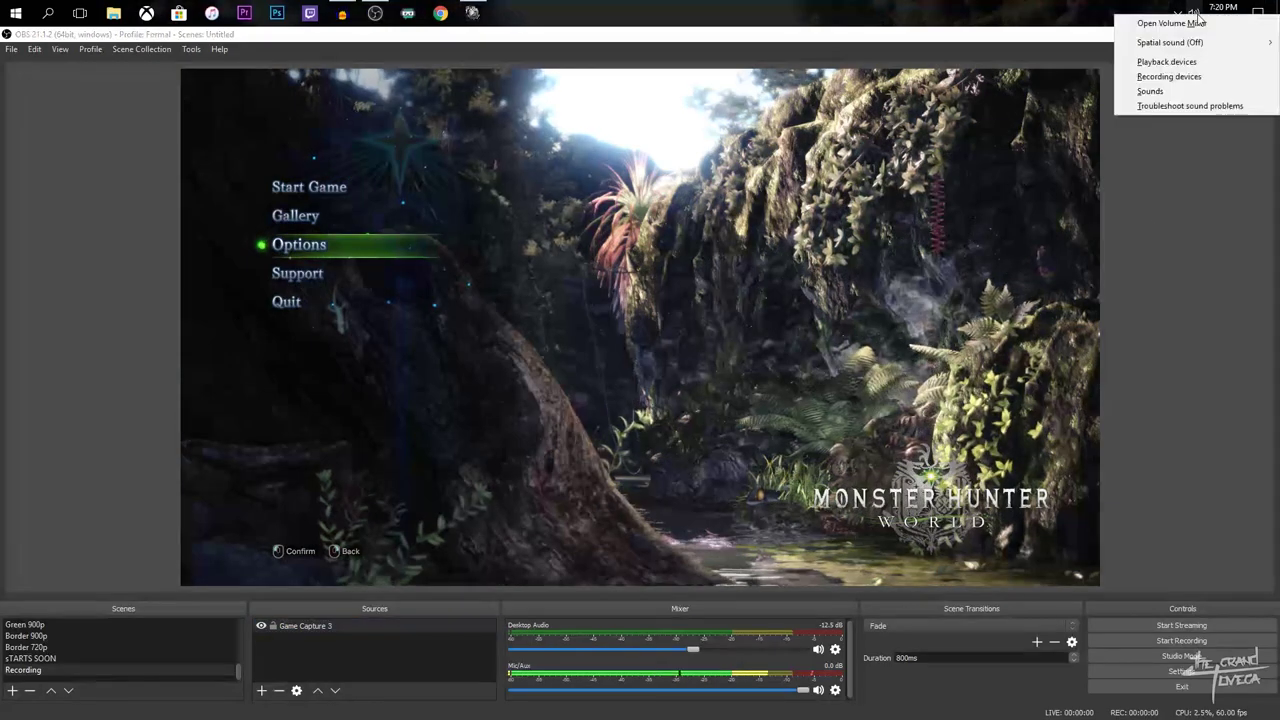
left_click(1171, 23)
left_click(1227, 221)
left_click(1209, 320)
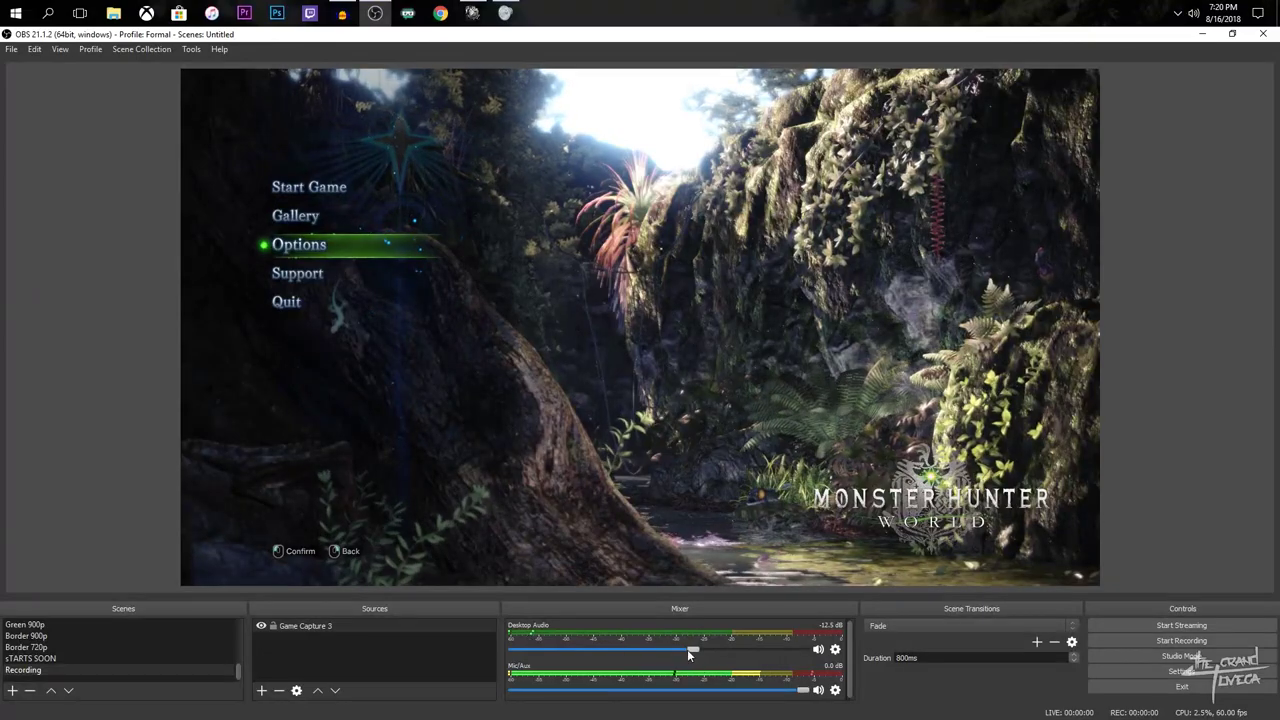
- Raise the Desktop Audio level to -1.1 dB and start the recording
left_click_drag(693, 653, 798, 667)
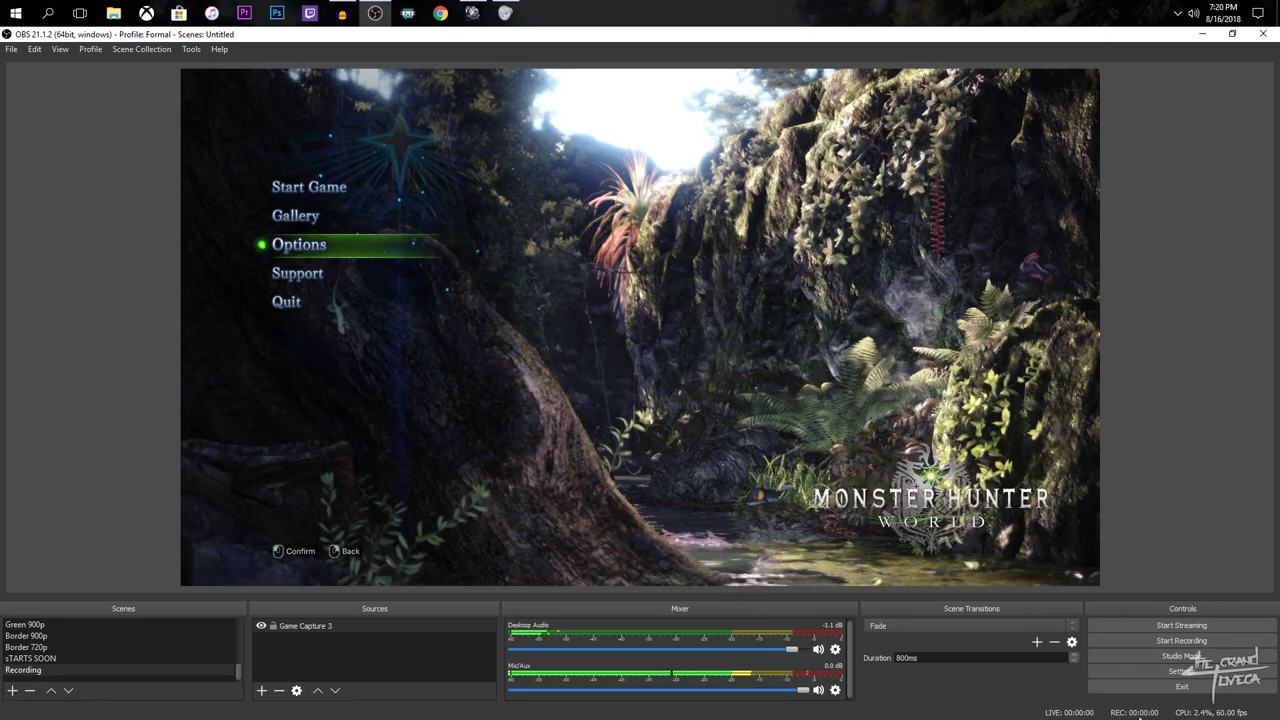
left_click(1178, 639)
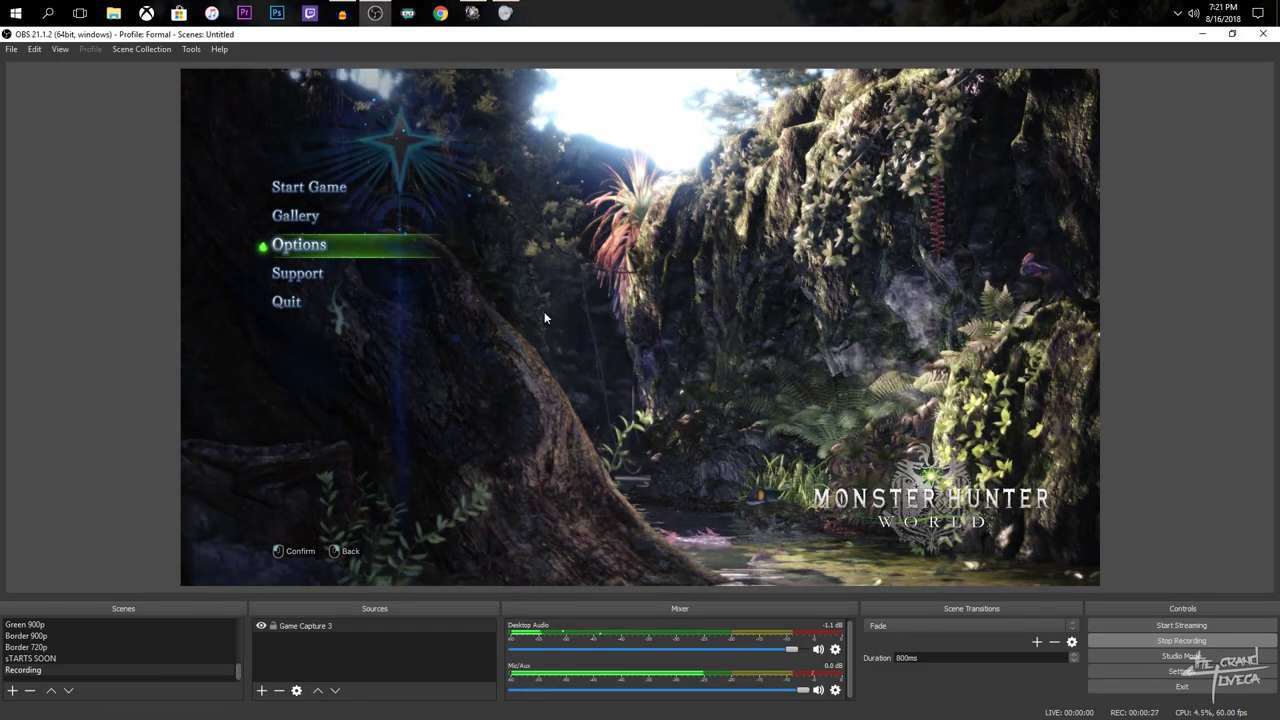
- Return to Monster Hunter: World, close the Volume Mixer and highlight Start Game in the title menu
right_click(822, 262)
left_click(849, 278)
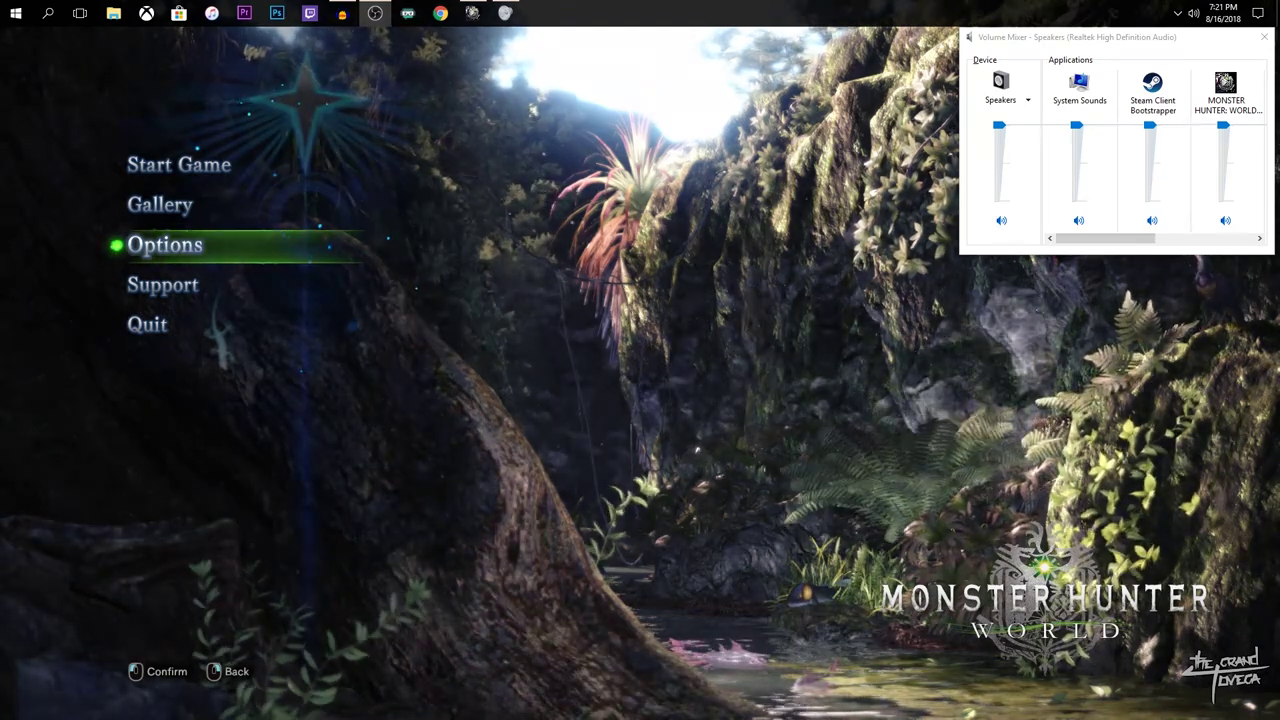
left_click(1264, 37)
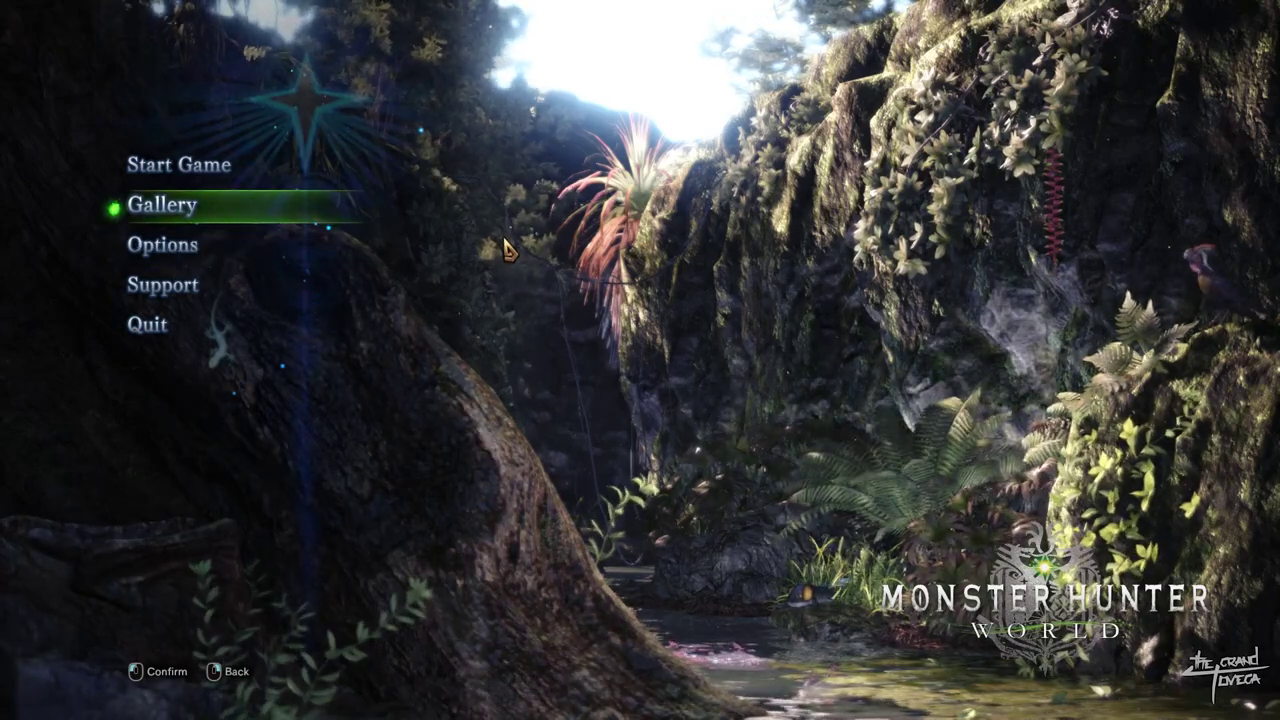
key("Up")
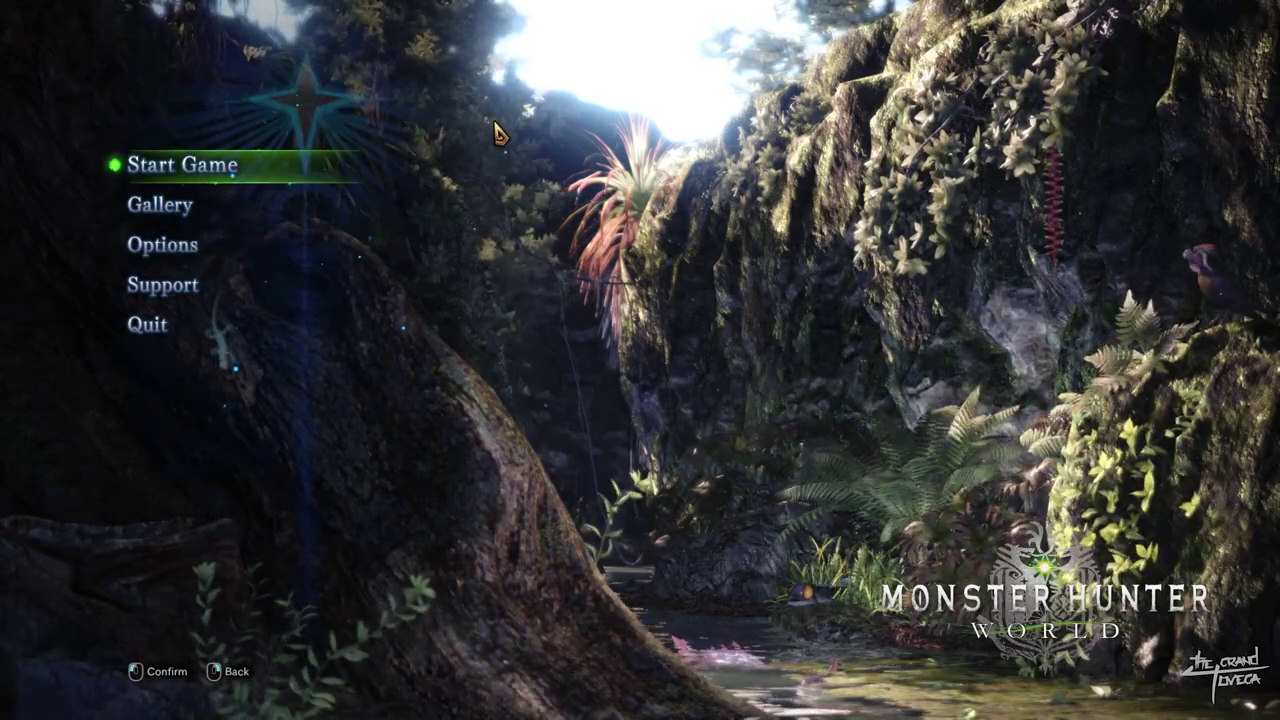